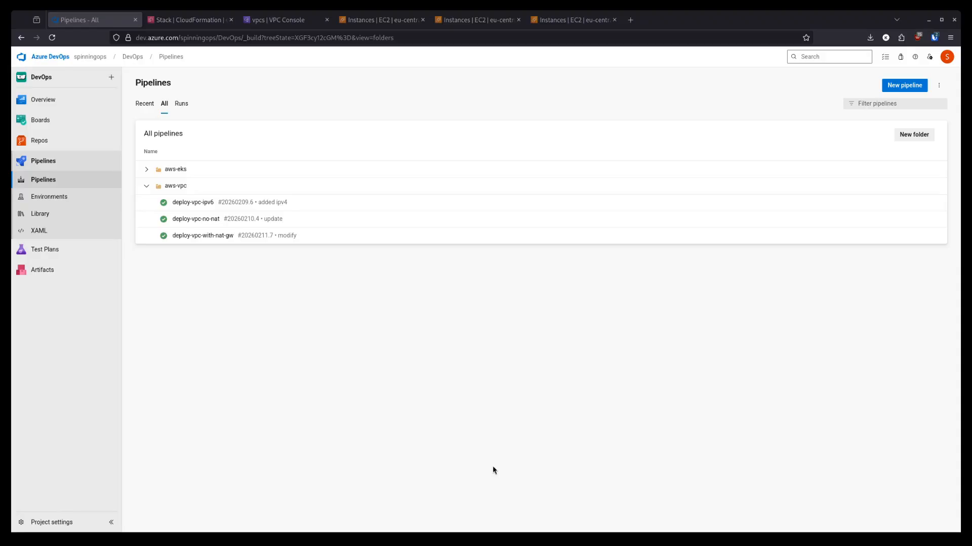
# - Queue a new deploy-vpc-with-nat-gw run on master, #20260211.8, and return to the pipeline's runs list
pyautogui.click(209, 237)
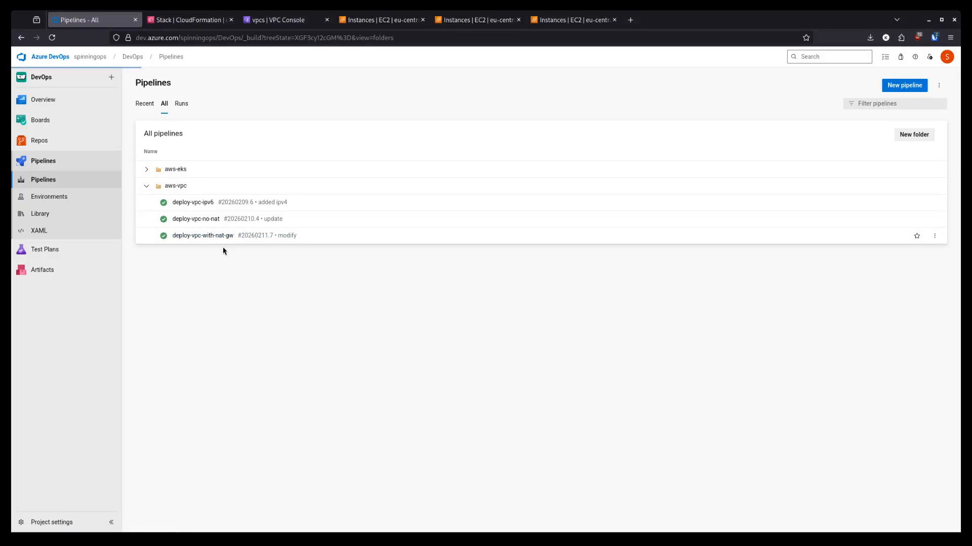
pyautogui.click(904, 85)
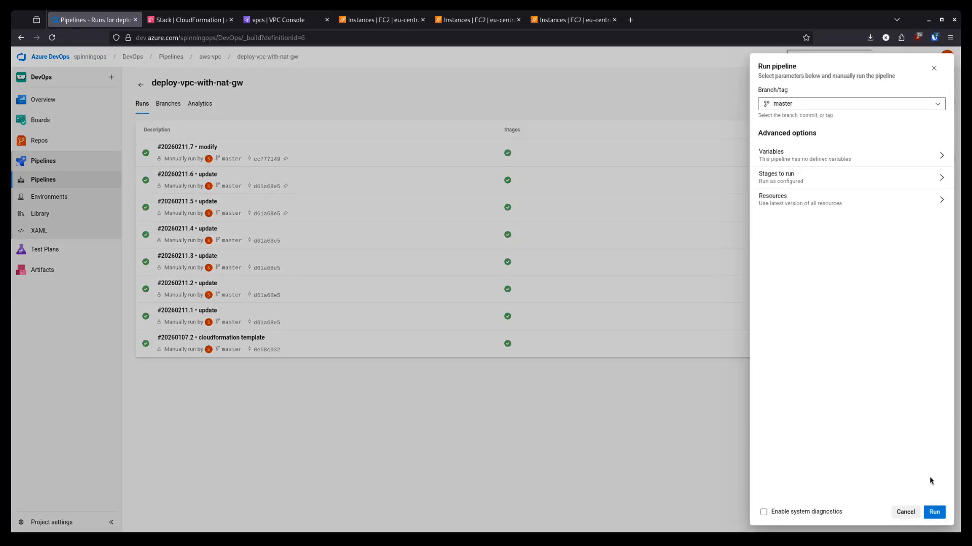
pyautogui.click(934, 512)
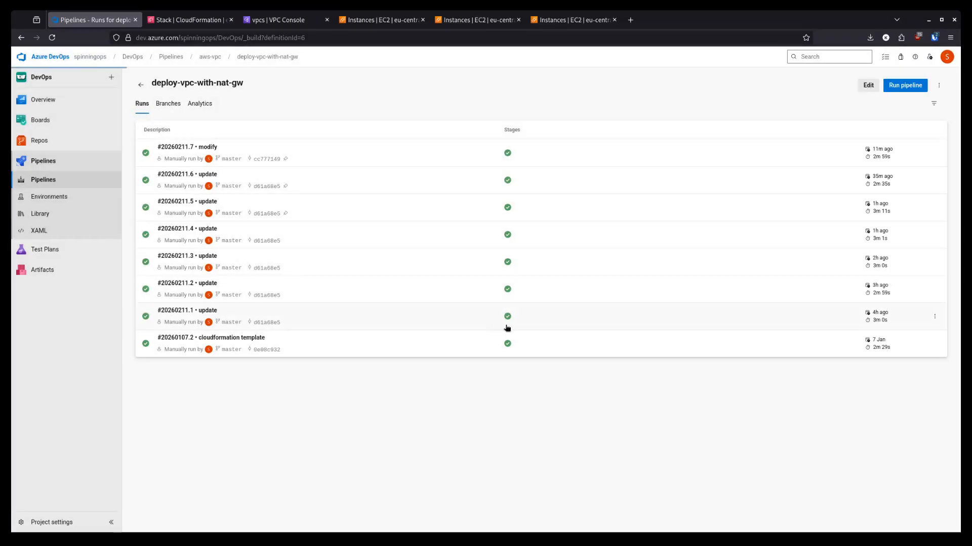
pyautogui.click(21, 38)
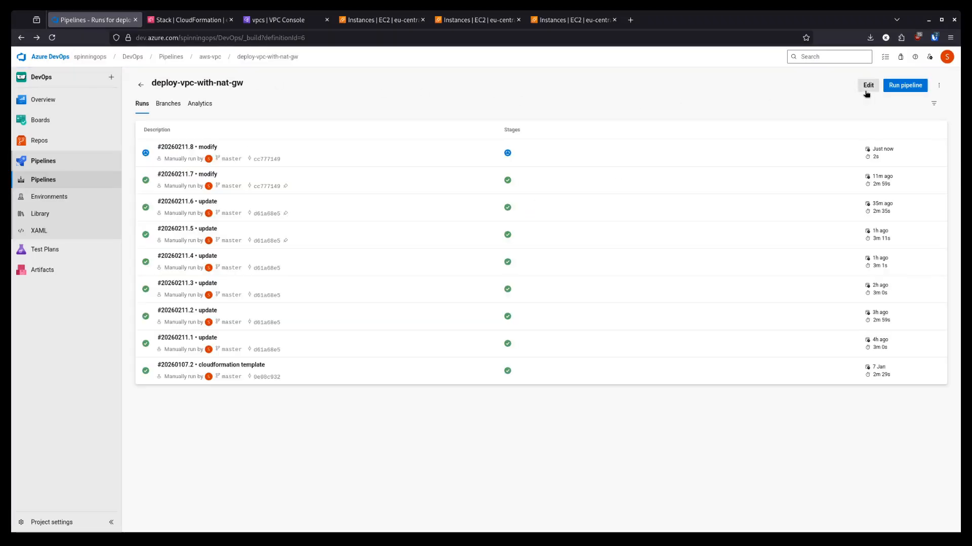
# - Open azure-pipelines.yml for editing, collapse the Tasks panel, and highlight the line 17 script step
pyautogui.click(867, 86)
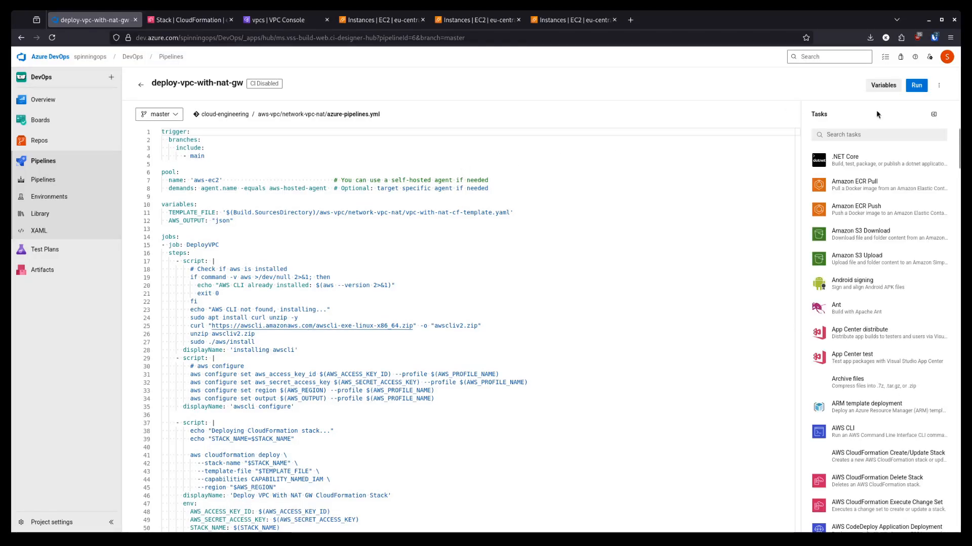
pyautogui.click(933, 114)
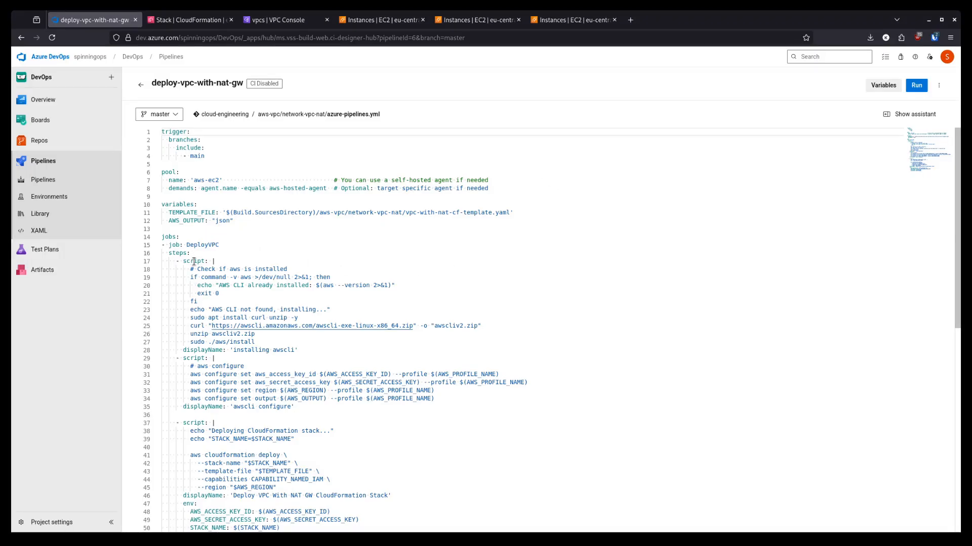
pyautogui.doubleClick(194, 262)
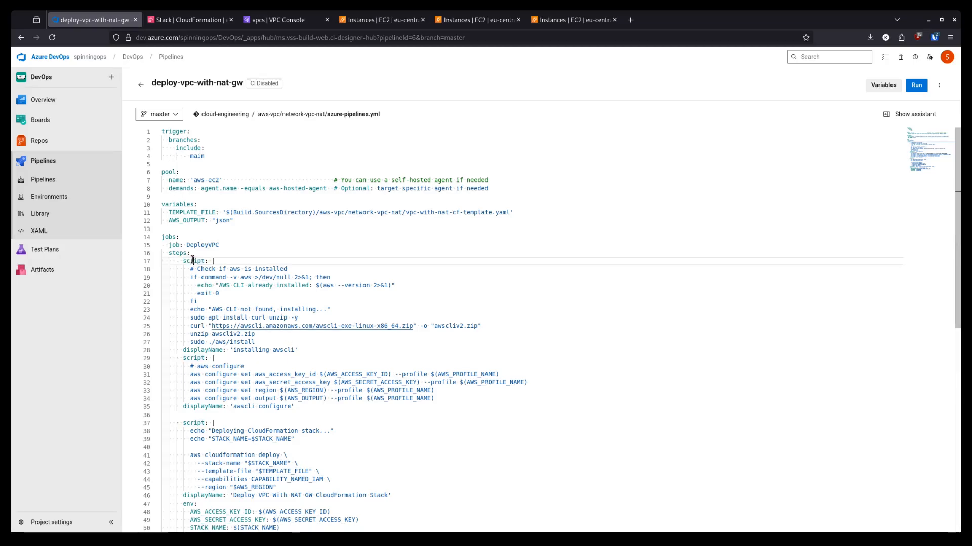
pyautogui.doubleClick(192, 358)
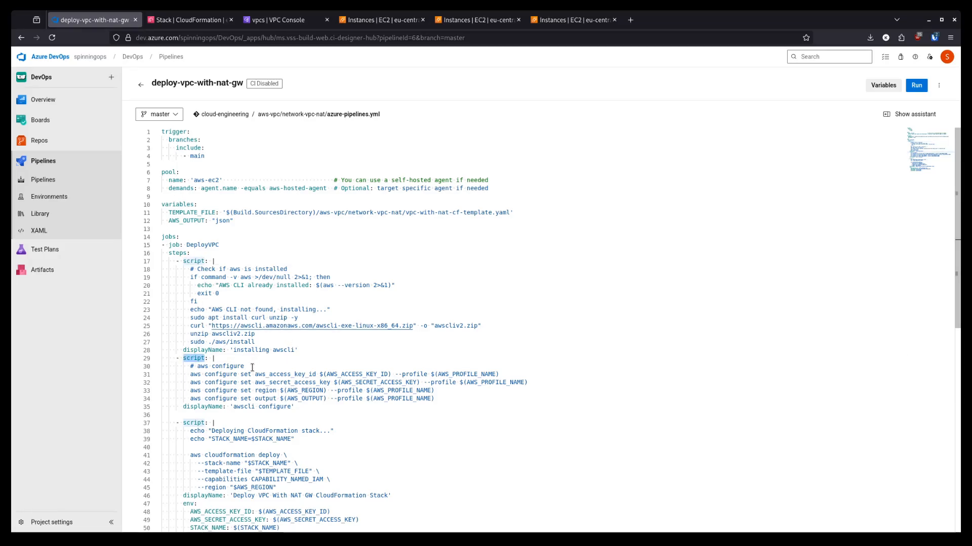
pyautogui.moveTo(190, 375); pyautogui.dragTo(294, 375)
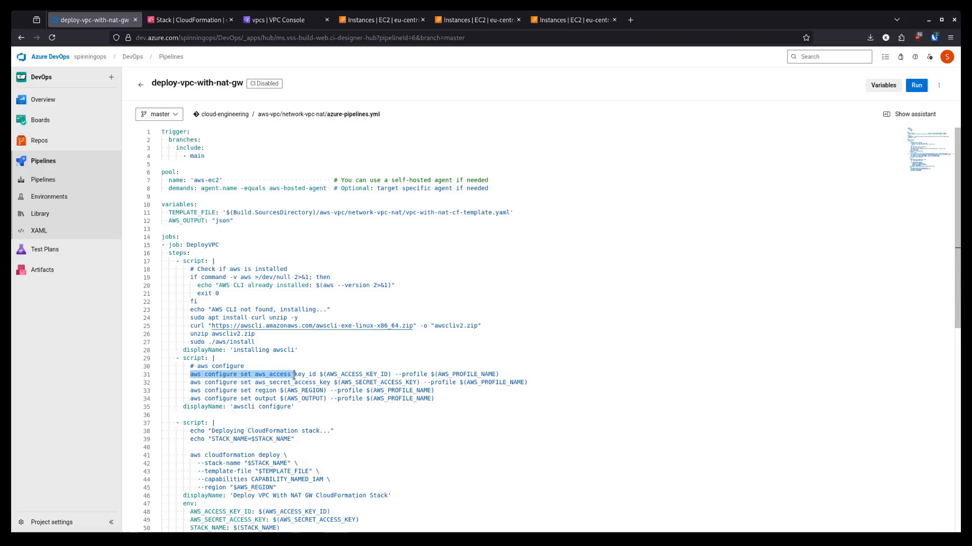
pyautogui.doubleClick(190, 424)
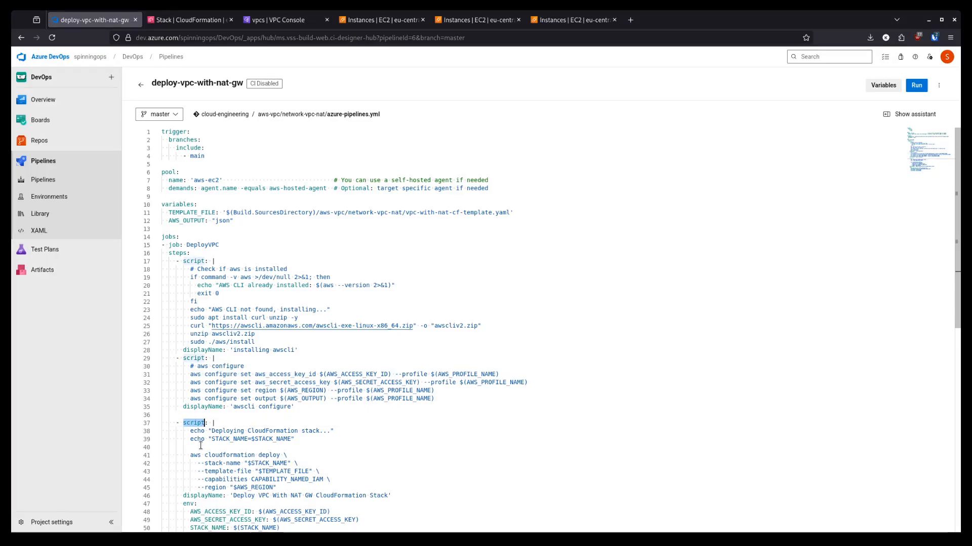
pyautogui.moveTo(190, 455); pyautogui.dragTo(280, 458)
pyautogui.click(333, 383)
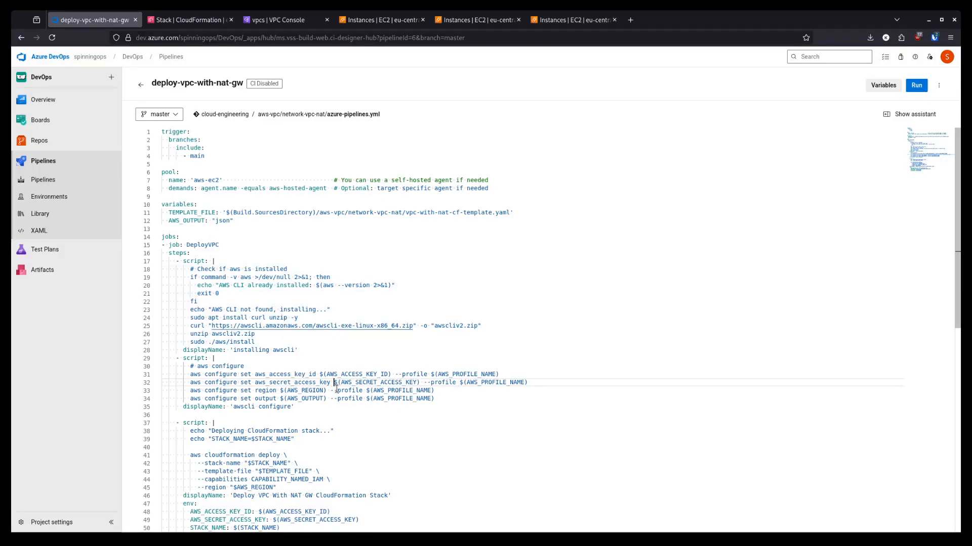
pyautogui.click(356, 374)
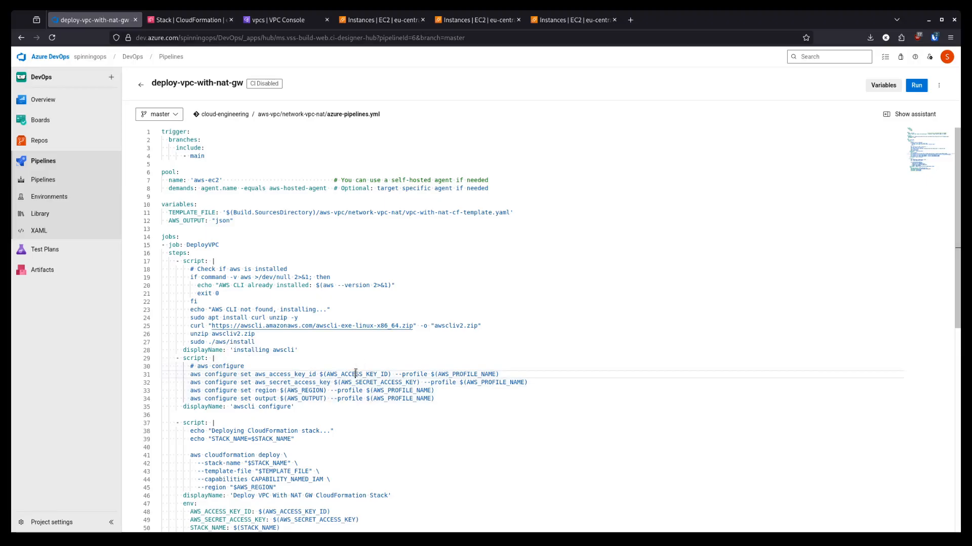
pyautogui.doubleClick(356, 374)
pyautogui.click(449, 374)
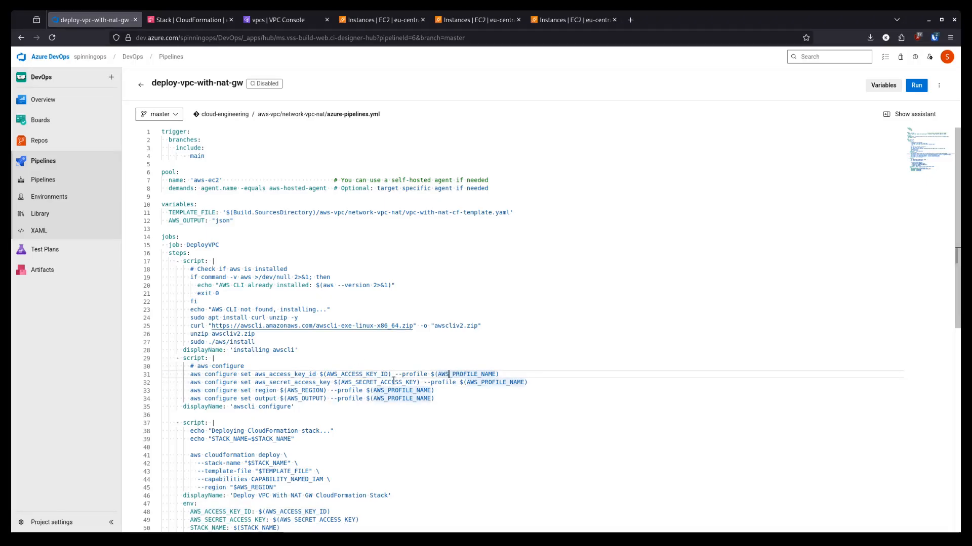
pyautogui.doubleClick(378, 383)
pyautogui.click(457, 383)
pyautogui.doubleClick(495, 383)
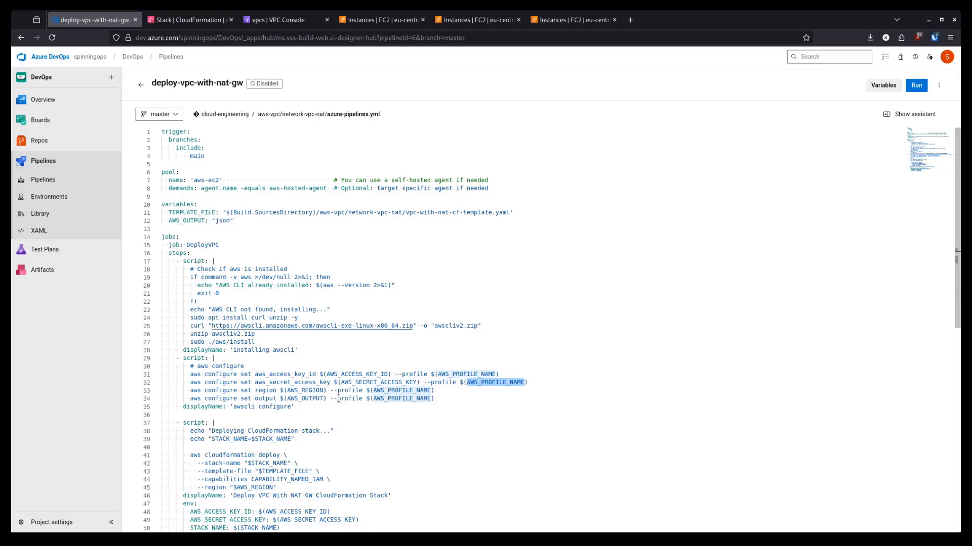
pyautogui.scroll(-1, 338, 398)
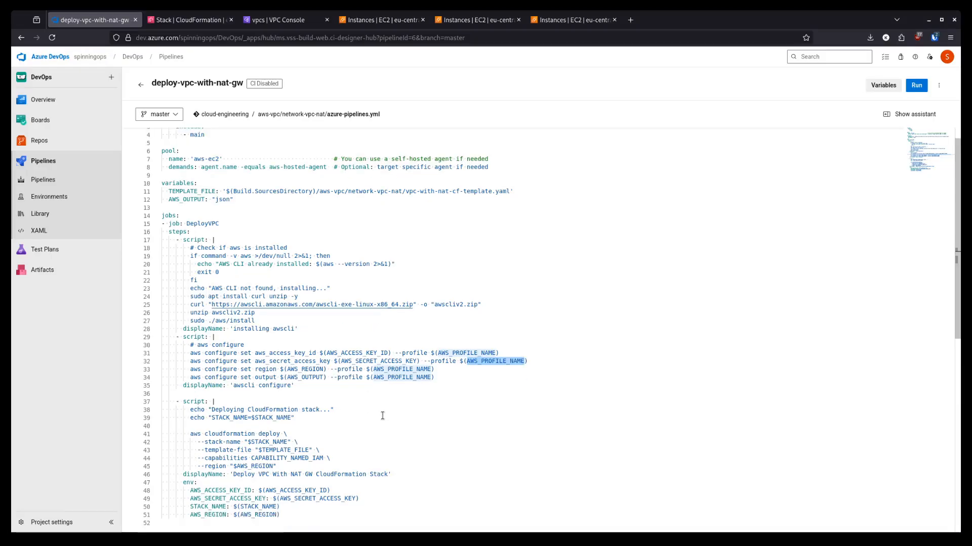
pyautogui.click(338, 376)
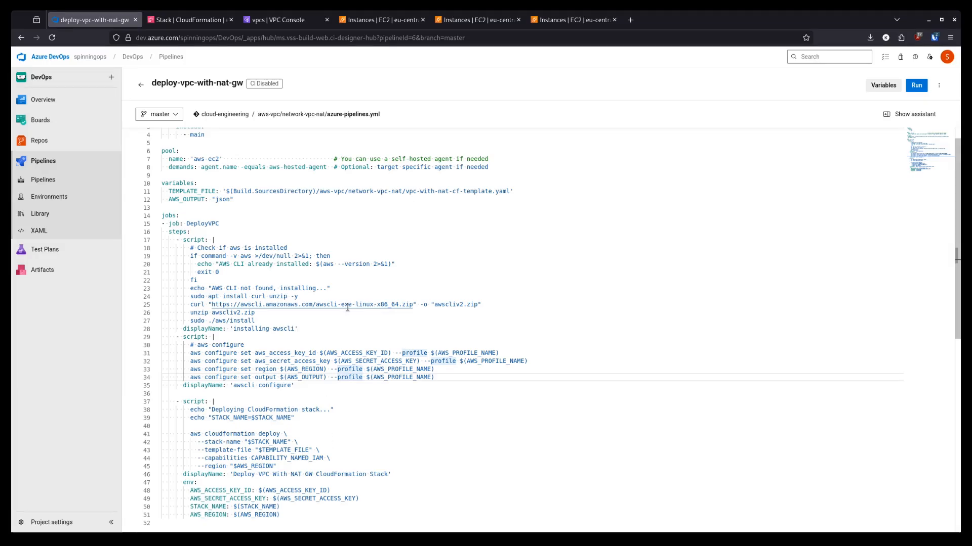
pyautogui.scroll(1, 347, 307)
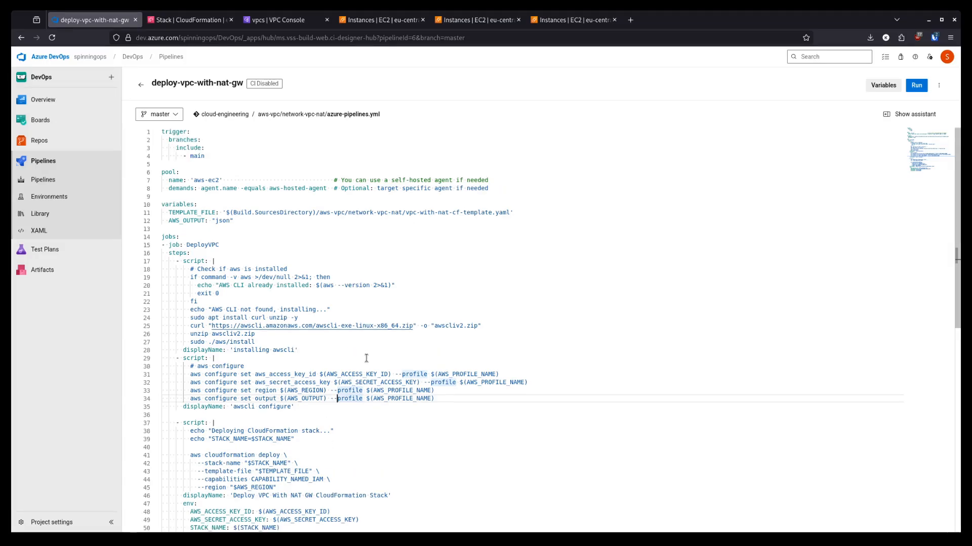
pyautogui.doubleClick(275, 471)
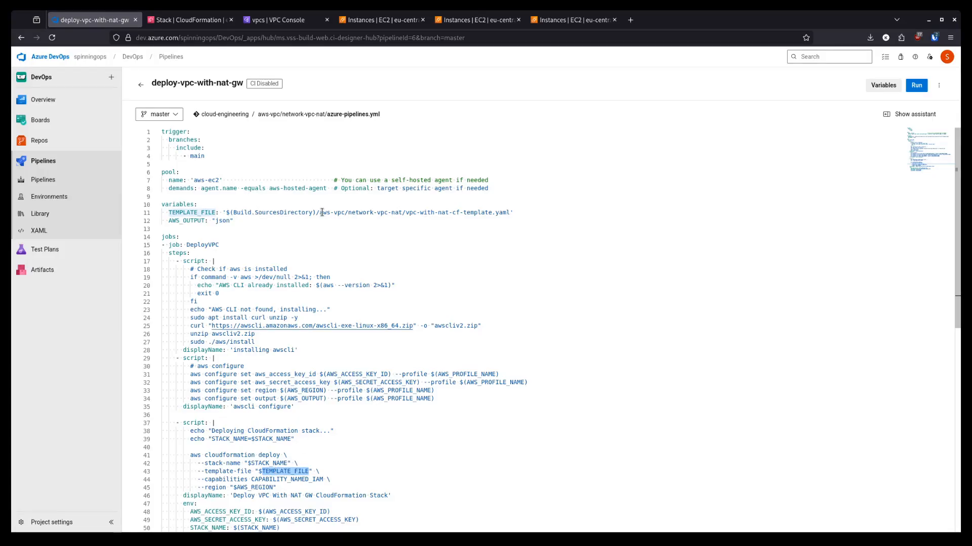
pyautogui.moveTo(312, 212); pyautogui.dragTo(509, 213)
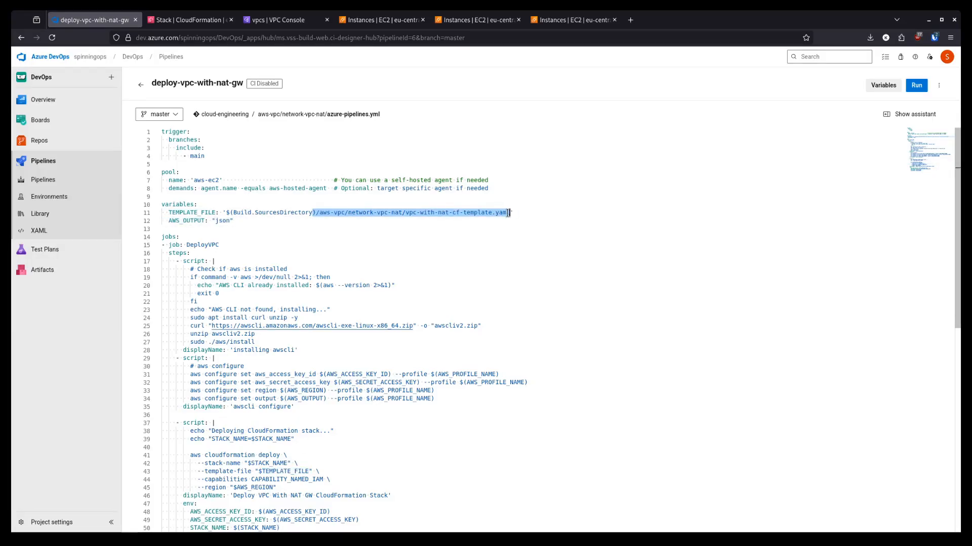
pyautogui.click(470, 213)
pyautogui.doubleClick(470, 213)
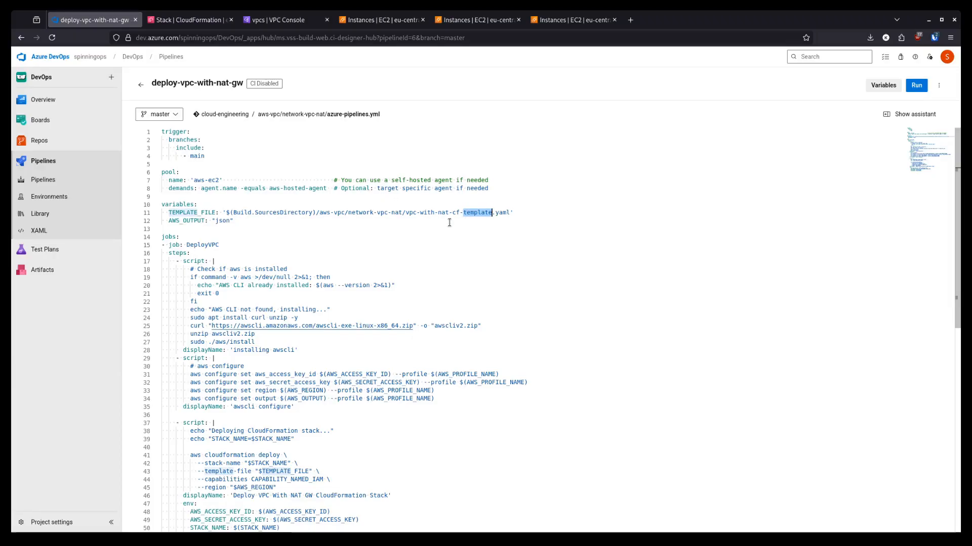
pyautogui.click(523, 213)
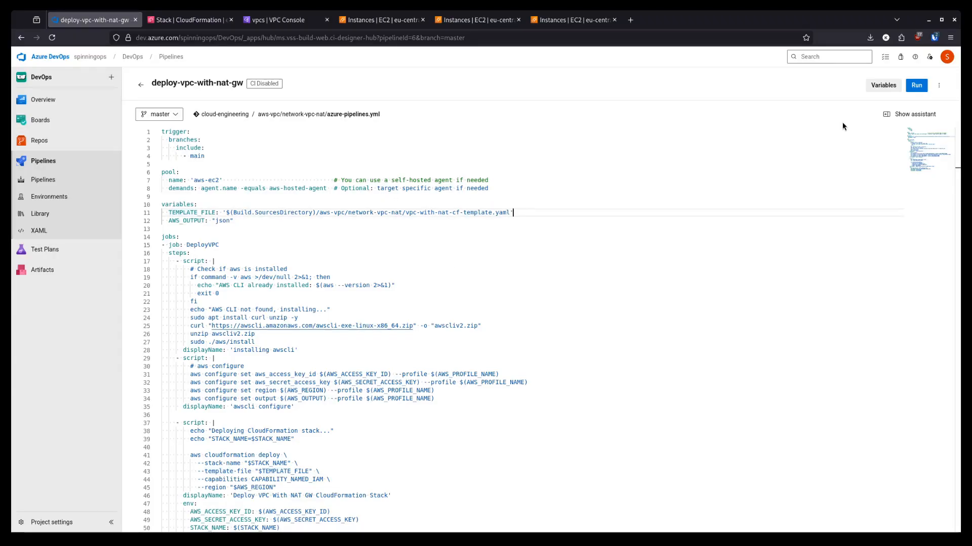
# - Check the pipeline variables: AWS_REGION is eu-central-1 and STACK_NAME is vpc-with-nat-gw
pyautogui.click(881, 86)
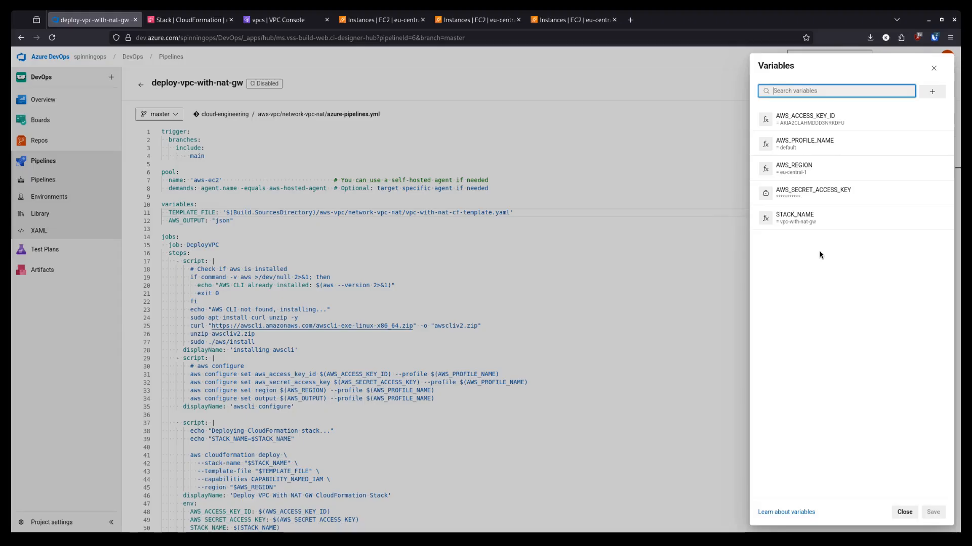
pyautogui.click(811, 165)
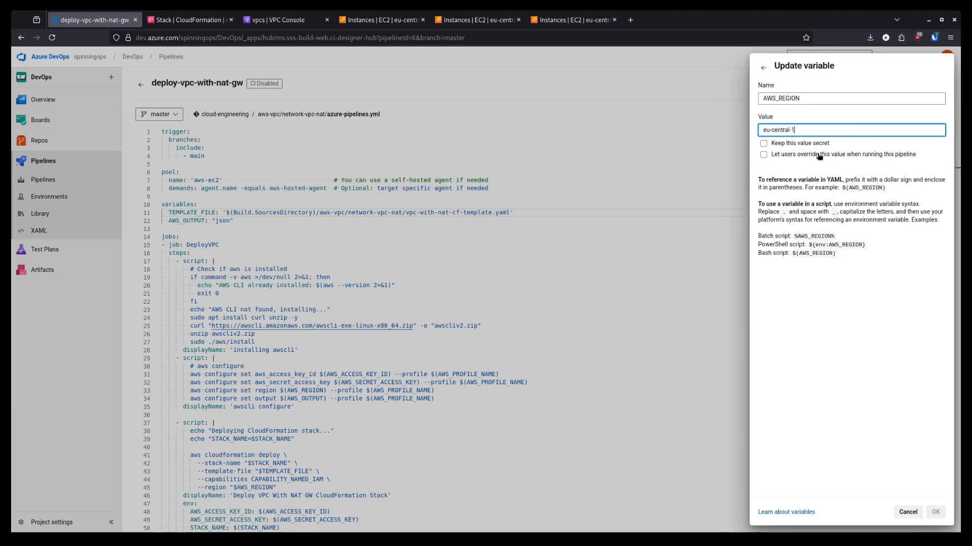
pyautogui.click(763, 68)
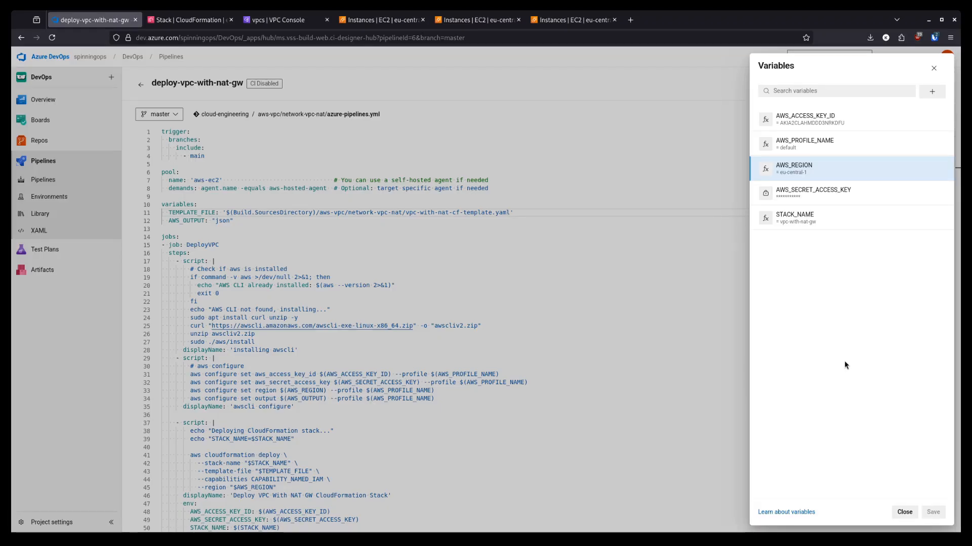
pyautogui.click(823, 219)
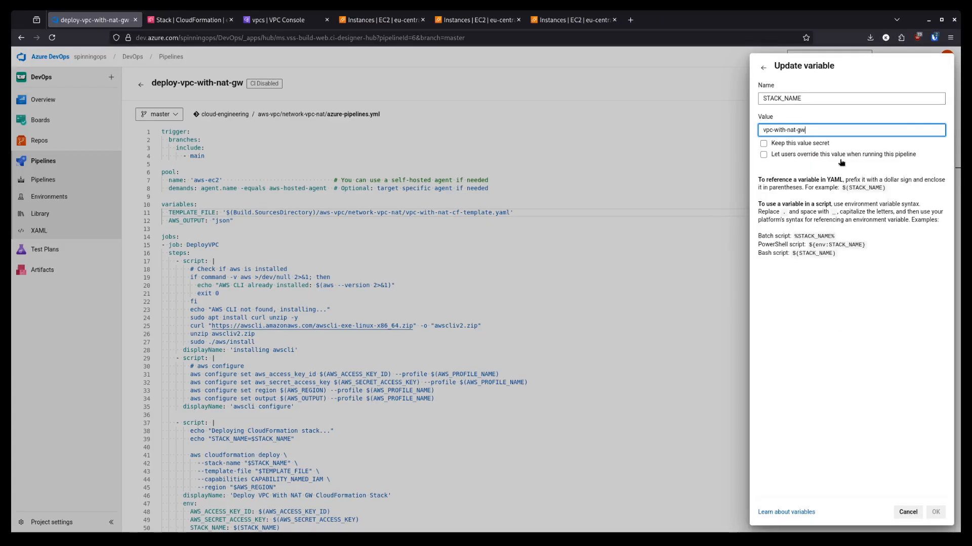
pyautogui.click(764, 69)
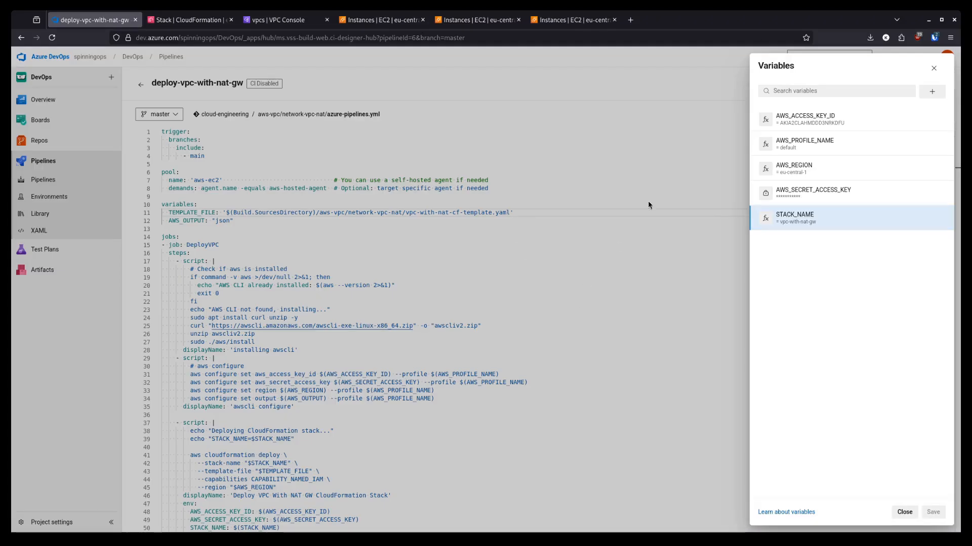
# - Refresh Your VPCs and select vpc-with-nat-gw-VPC (10.12.0.0/16) to see its details
pyautogui.click(190, 19)
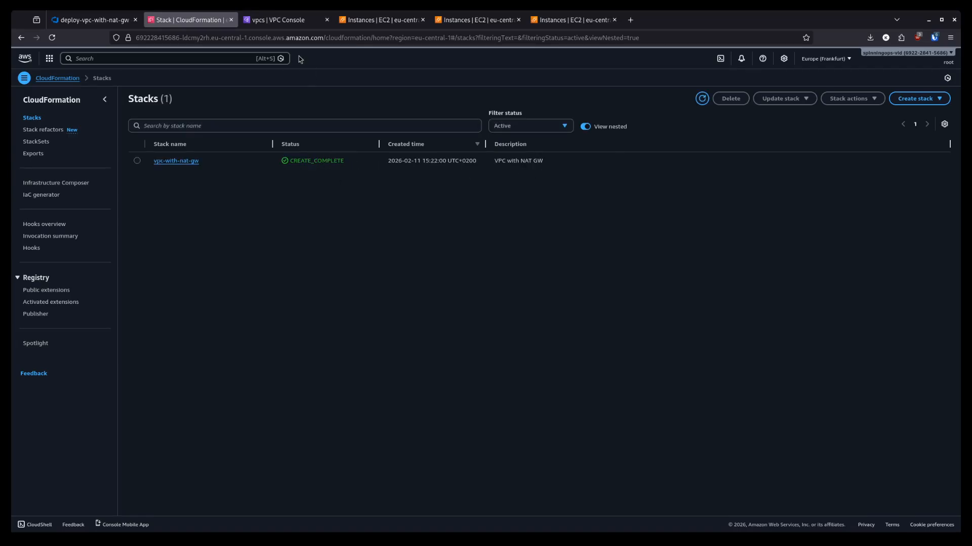
pyautogui.click(287, 23)
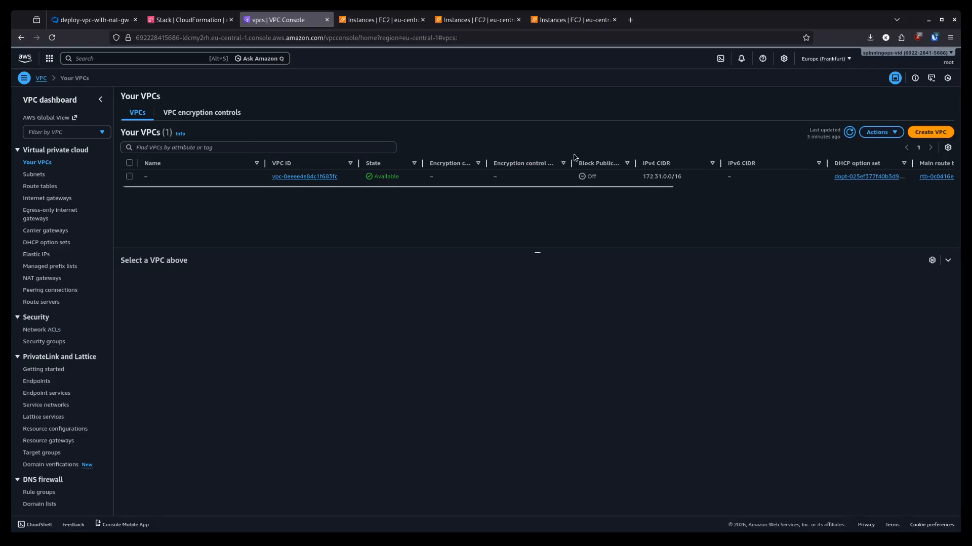
pyautogui.click(849, 135)
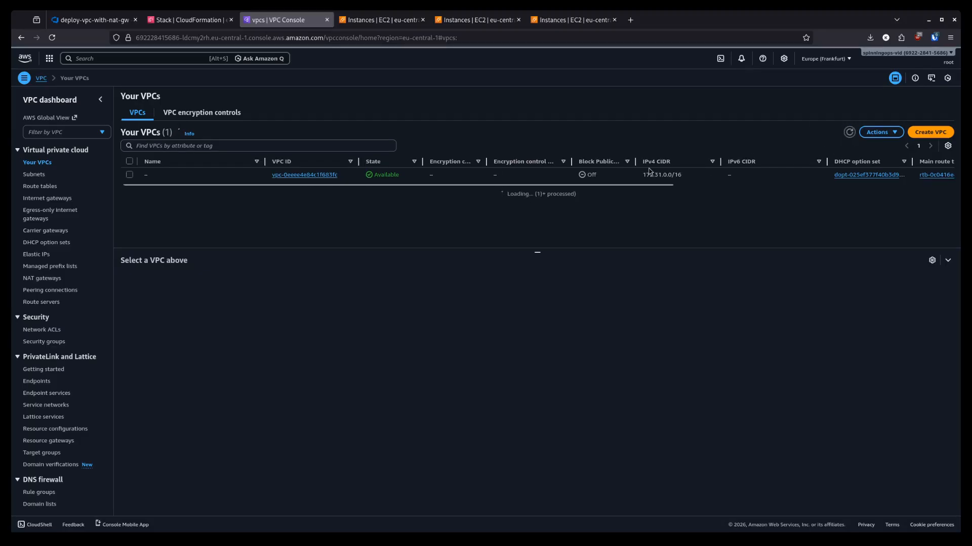
pyautogui.click(206, 189)
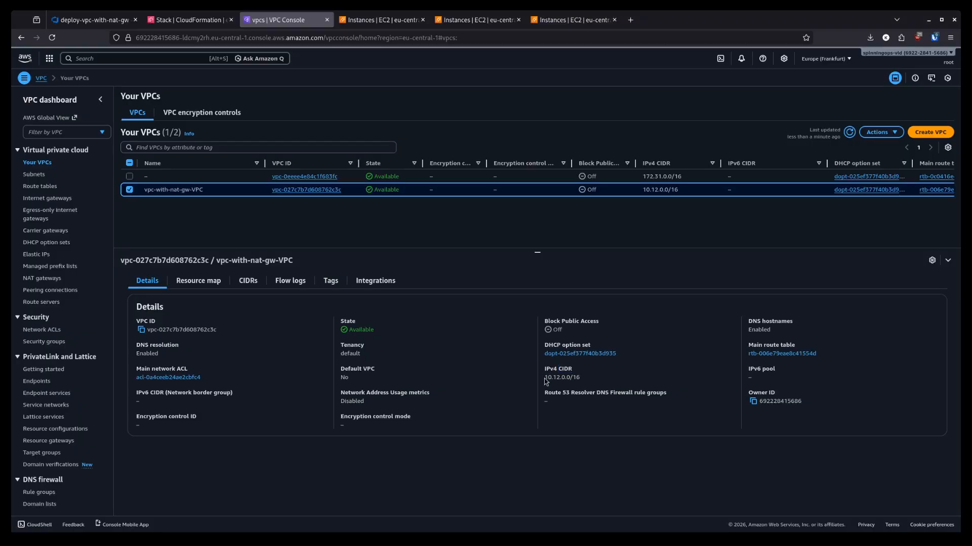
# - Highlight the 10.12.0.0/16 CIDR and review the resource map across eu-central-1a and eu-central-1b, then deselect the VPC
pyautogui.moveTo(545, 378); pyautogui.dragTo(586, 382)
pyautogui.click(602, 379)
pyautogui.click(207, 285)
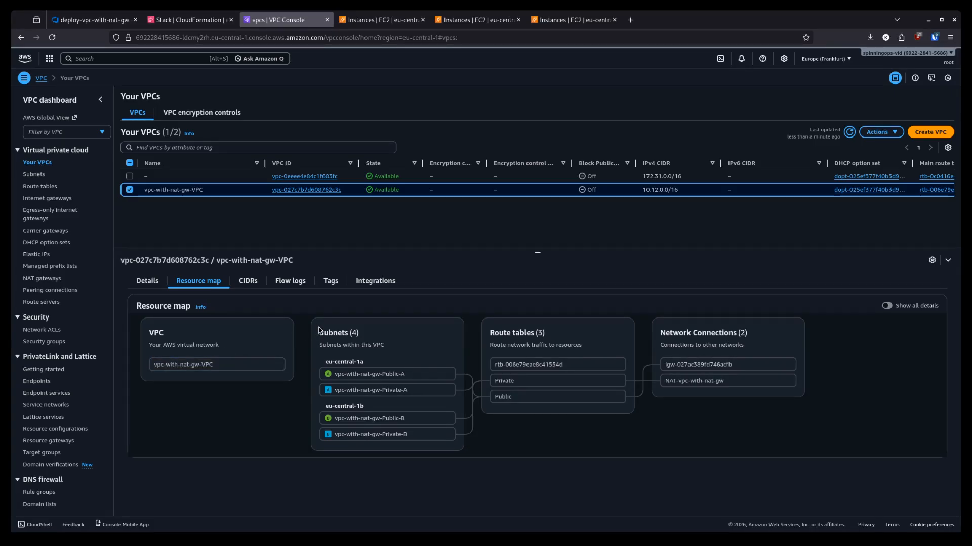
pyautogui.tripleClick(349, 361)
pyautogui.doubleClick(346, 406)
pyautogui.click(346, 405)
pyautogui.click(417, 322)
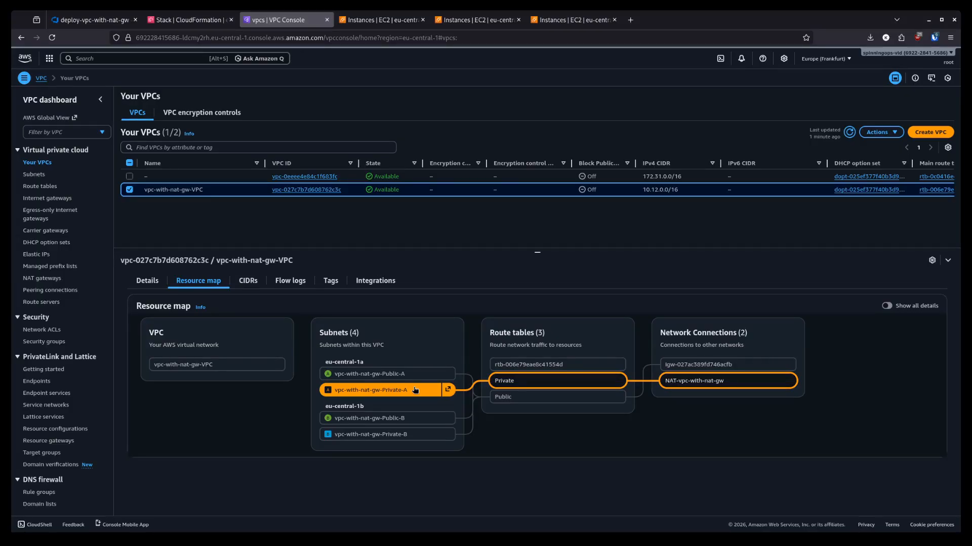
pyautogui.click(130, 190)
# - Open the refreshed Subnets list and select vpc-with-nat-gw-Public-A
pyautogui.click(34, 174)
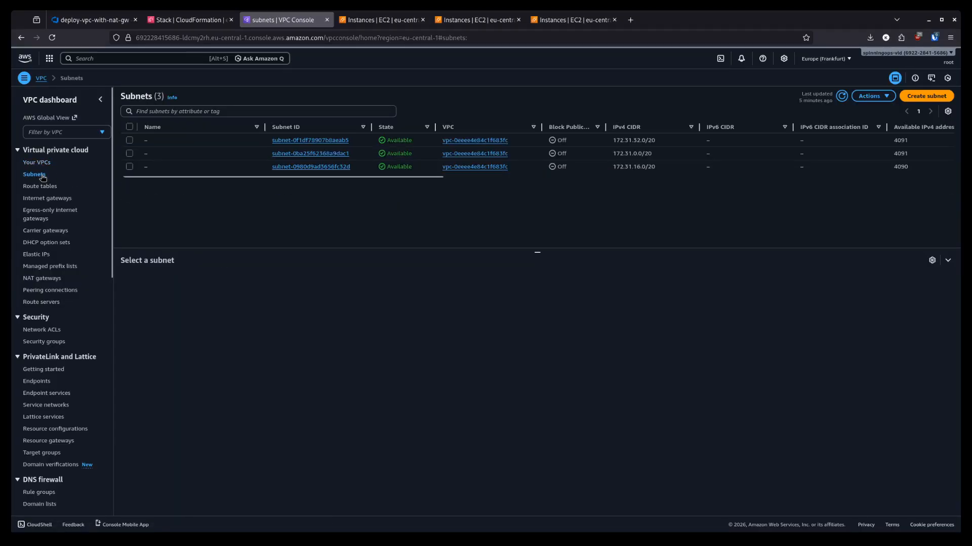
pyautogui.click(842, 97)
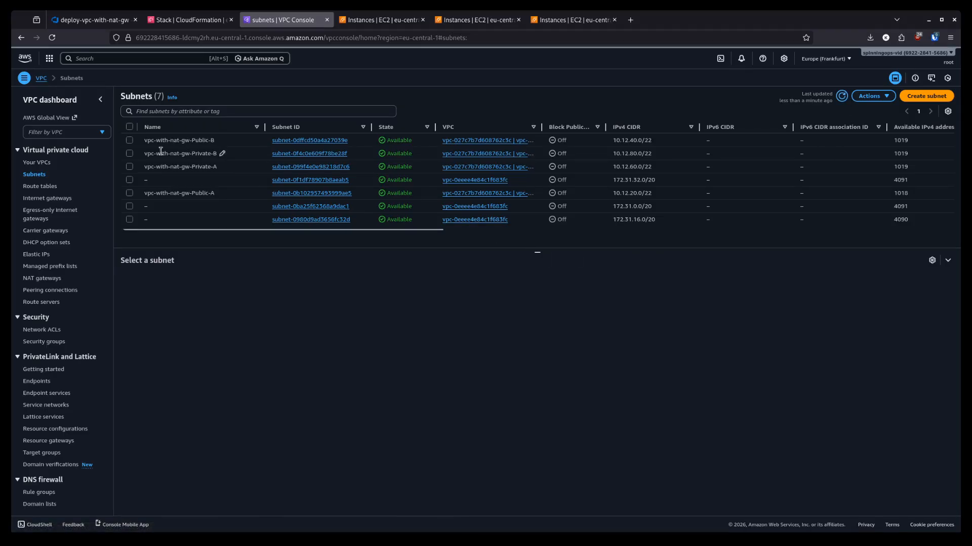
pyautogui.click(130, 193)
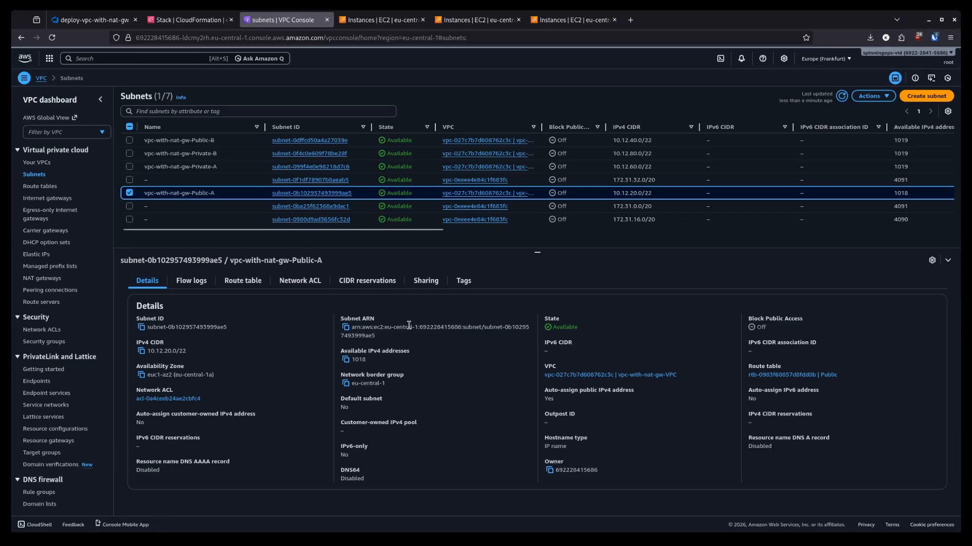
# - Verify Public-A has CIDR 10.12.20.0/22, 1018 available IPs and auto-assign public IPv4 Yes, then deselect it
pyautogui.moveTo(148, 353); pyautogui.dragTo(193, 355)
pyautogui.click(196, 355)
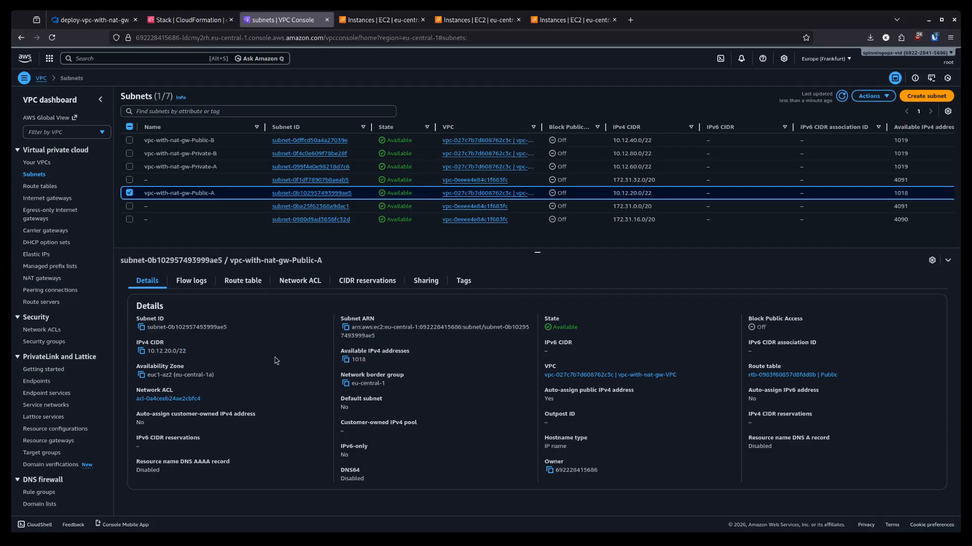
pyautogui.doubleClick(357, 360)
pyautogui.moveTo(347, 351); pyautogui.dragTo(416, 354)
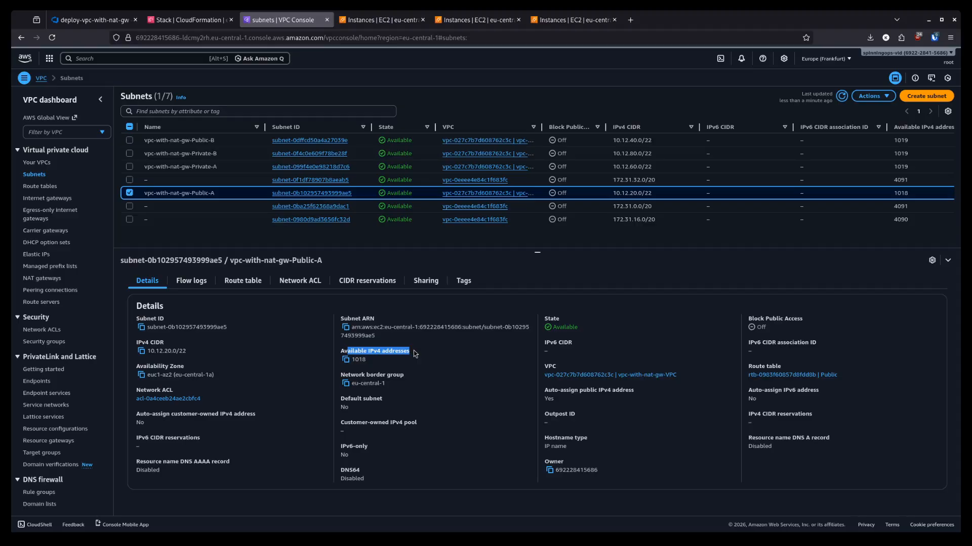
pyautogui.click(437, 365)
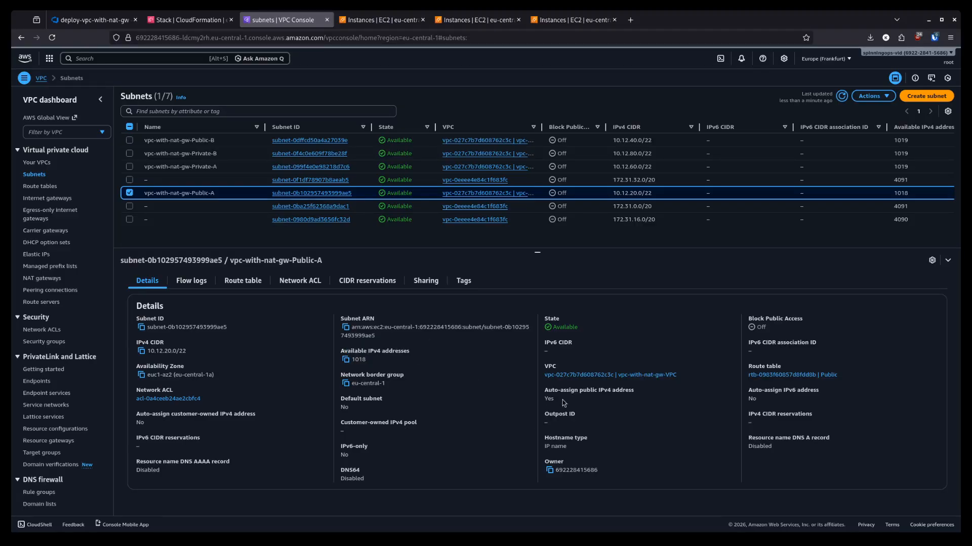
pyautogui.moveTo(544, 390); pyautogui.dragTo(649, 392)
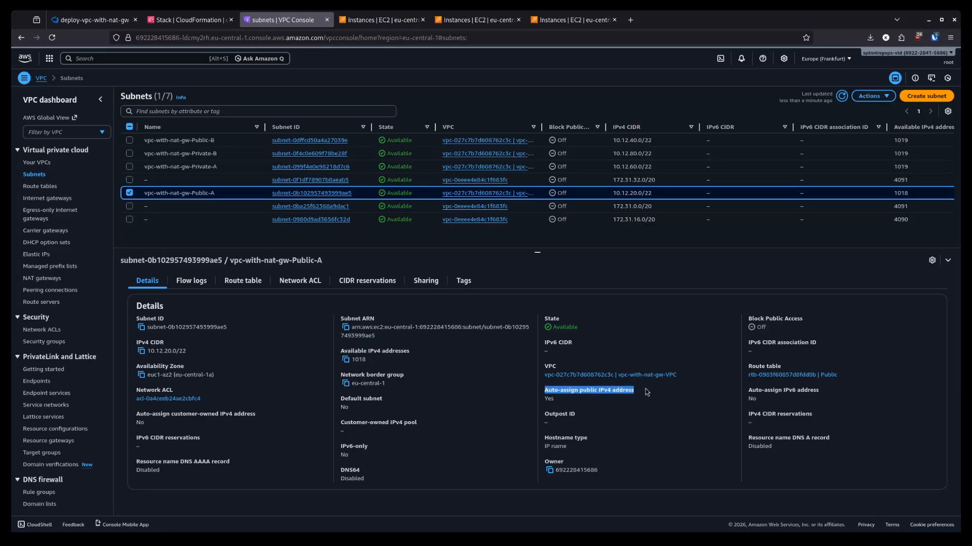
pyautogui.doubleClick(548, 399)
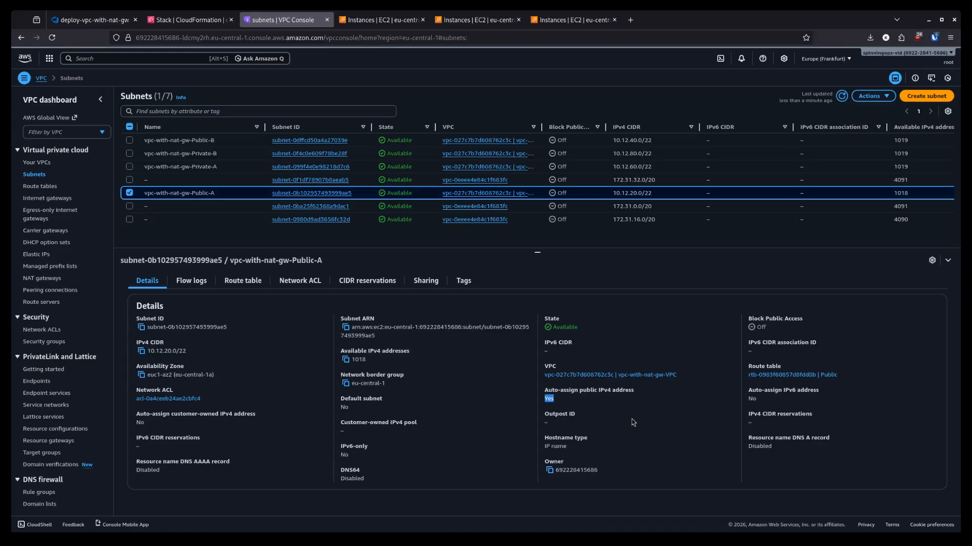
pyautogui.click(631, 414)
pyautogui.doubleClick(549, 399)
pyautogui.click(617, 408)
pyautogui.click(129, 193)
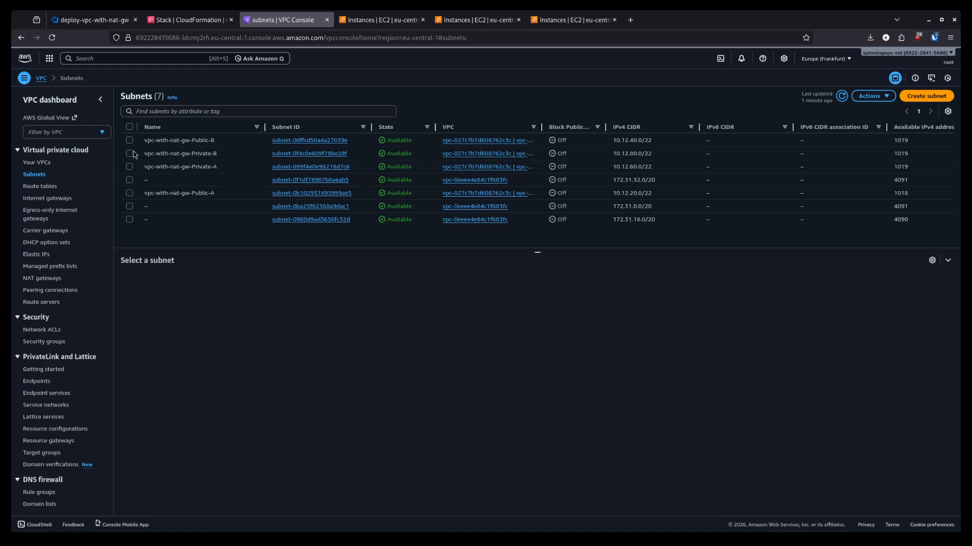
pyautogui.click(129, 153)
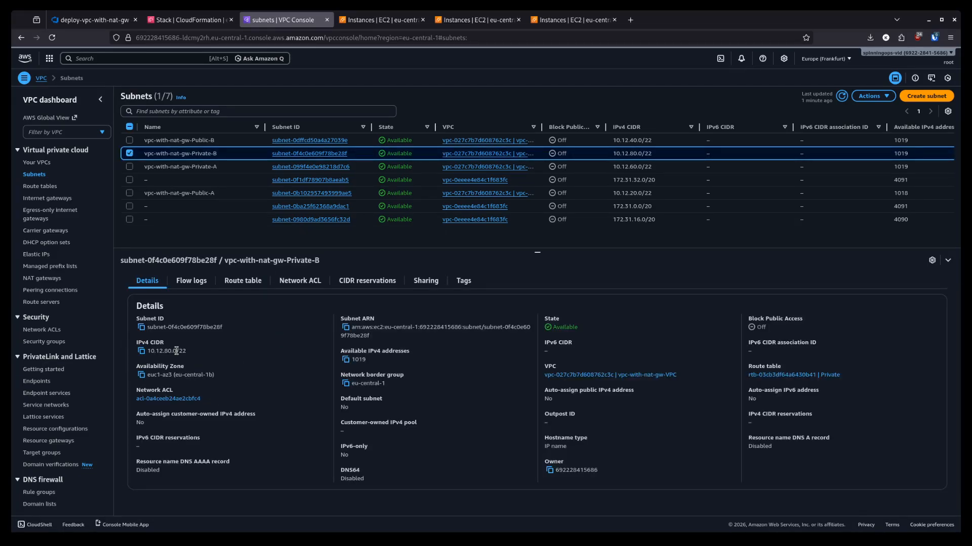
pyautogui.moveTo(177, 352); pyautogui.dragTo(239, 352)
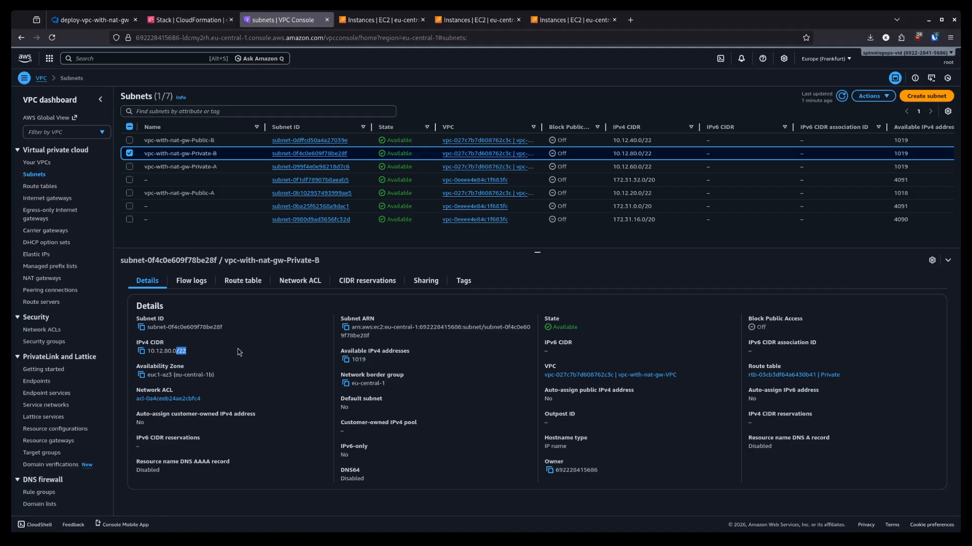
pyautogui.doubleClick(359, 360)
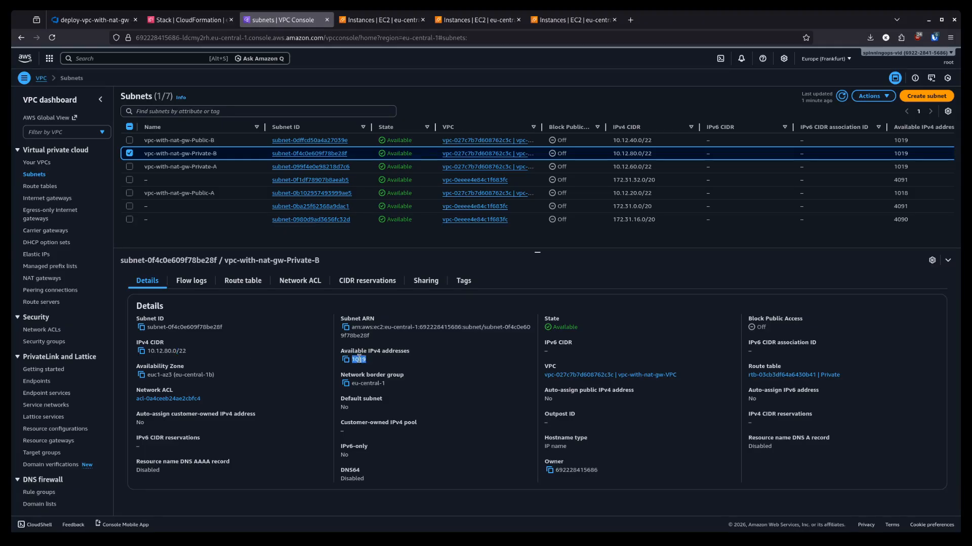
pyautogui.click(465, 361)
pyautogui.moveTo(546, 390); pyautogui.dragTo(624, 391)
pyautogui.doubleClick(548, 399)
pyautogui.click(658, 416)
pyautogui.click(130, 153)
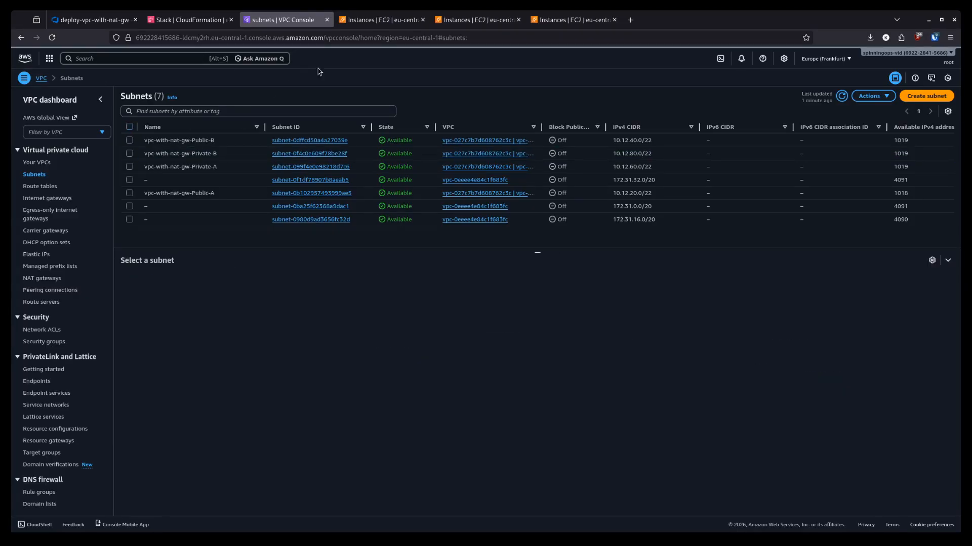
# - Start launching a new instance named ec2-public with the Debian image
pyautogui.click(460, 22)
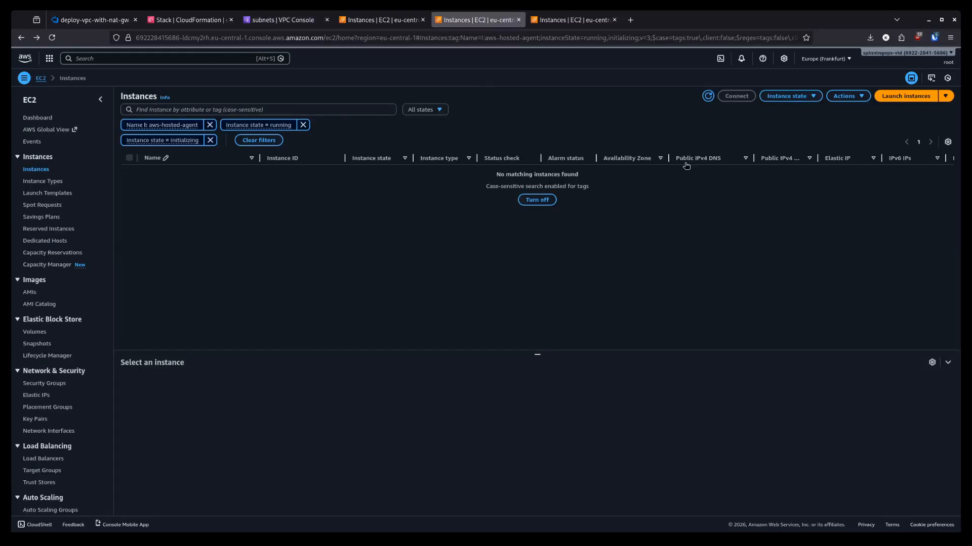
pyautogui.click(897, 99)
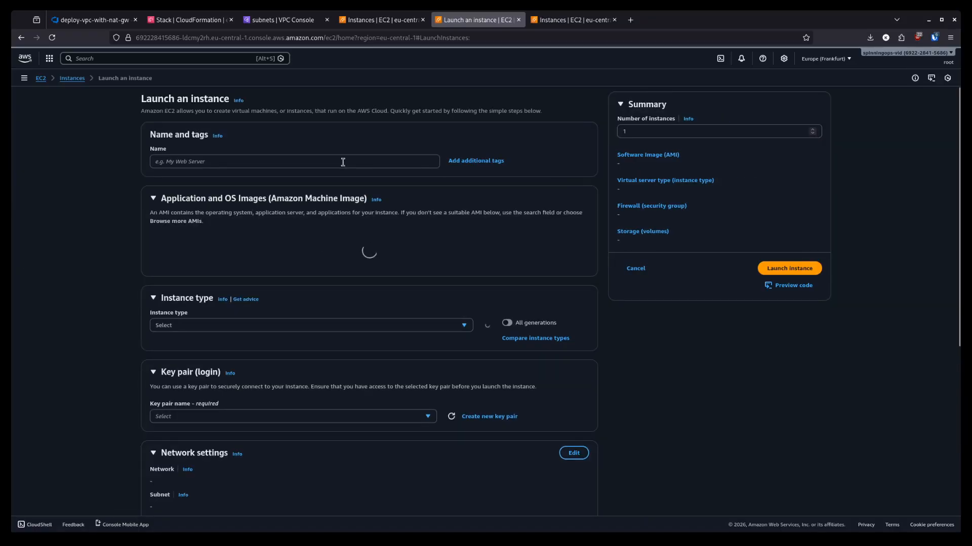
pyautogui.click(342, 162)
pyautogui.write('e')
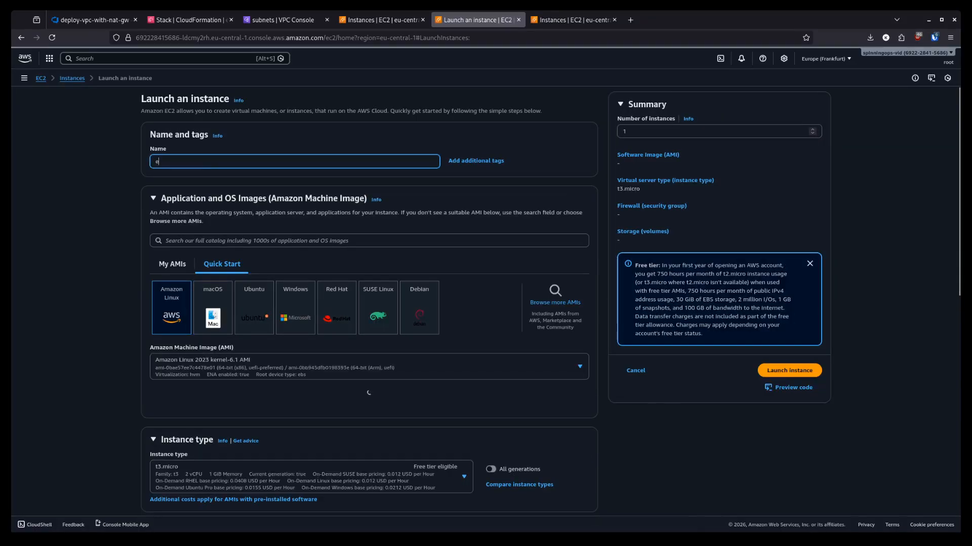
pyautogui.write('c2-pub')
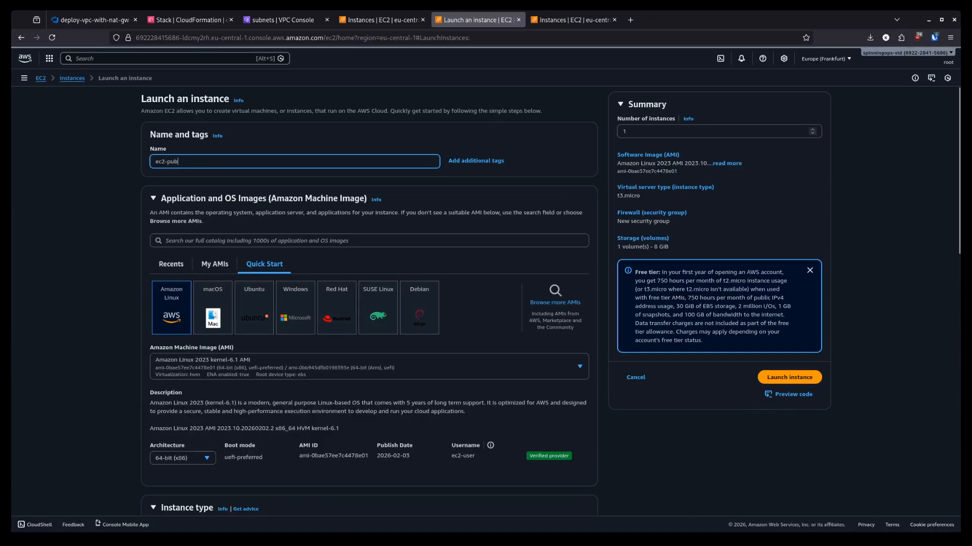
pyautogui.write('lic')
pyautogui.click(420, 314)
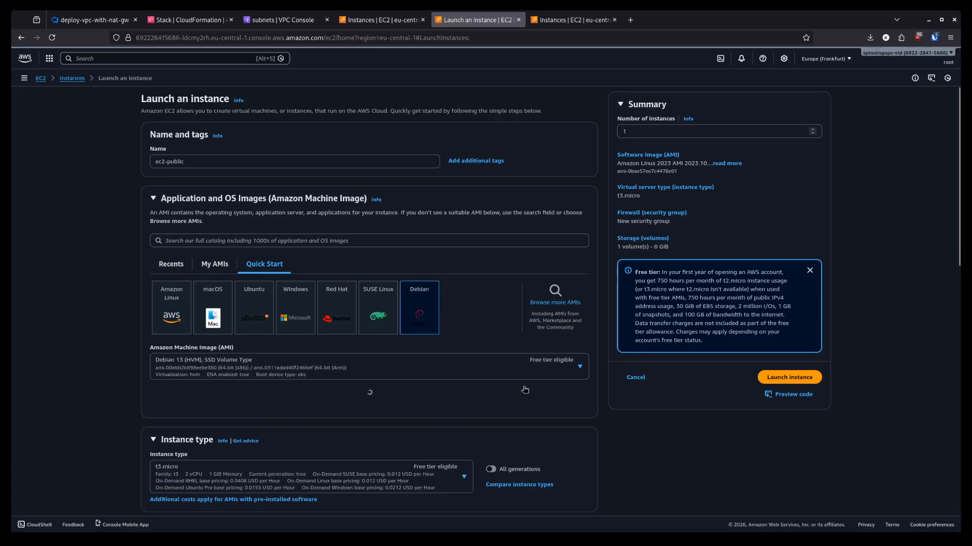
# - Set network settings to vpc-with-nat-gw-VPC and subnet Public-A, using an existing security group
pyautogui.scroll(-5, 600, 381)
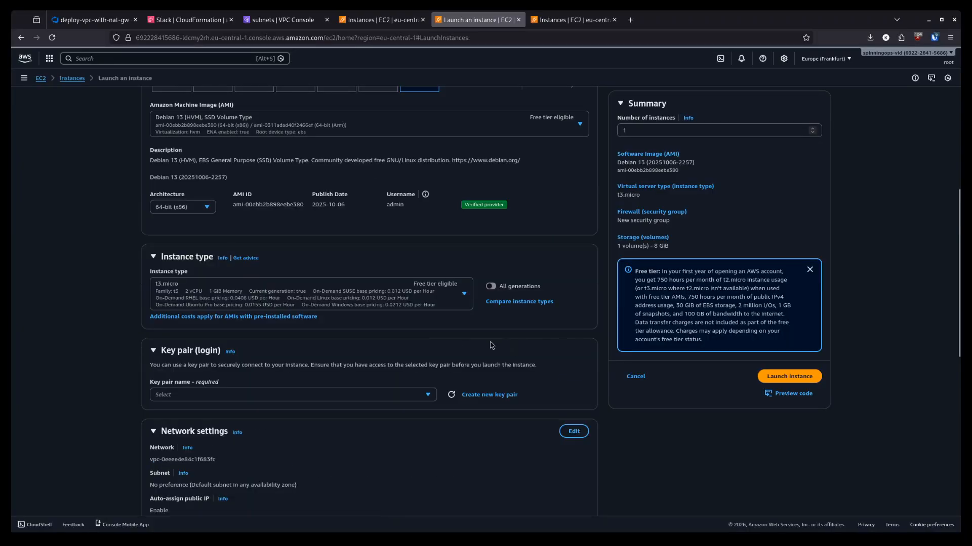
pyautogui.scroll(-2, 572, 369)
pyautogui.click(574, 334)
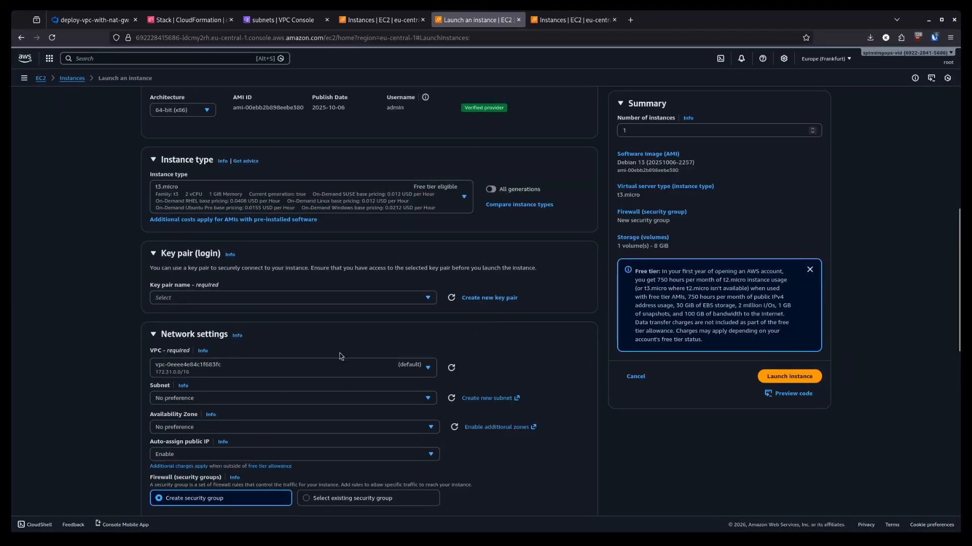
pyautogui.click(326, 367)
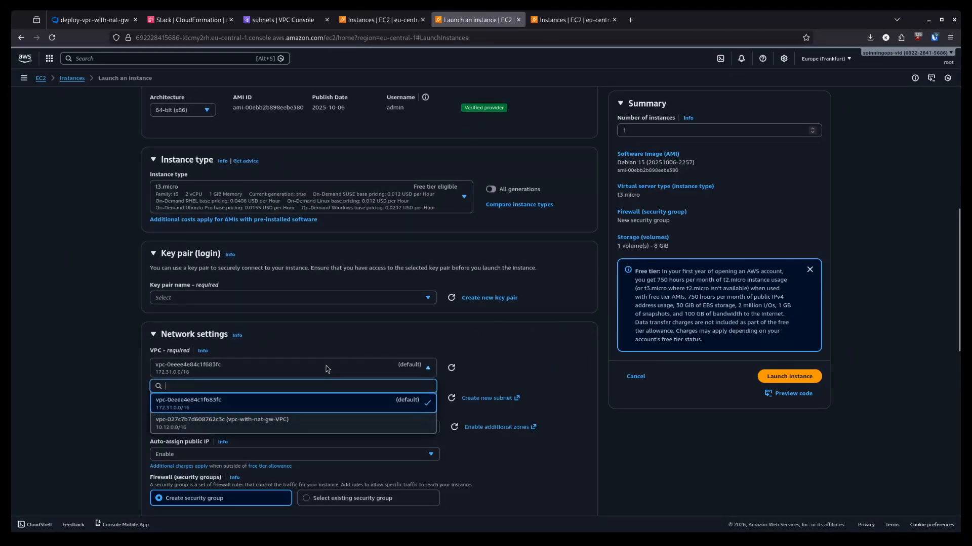
pyautogui.click(284, 428)
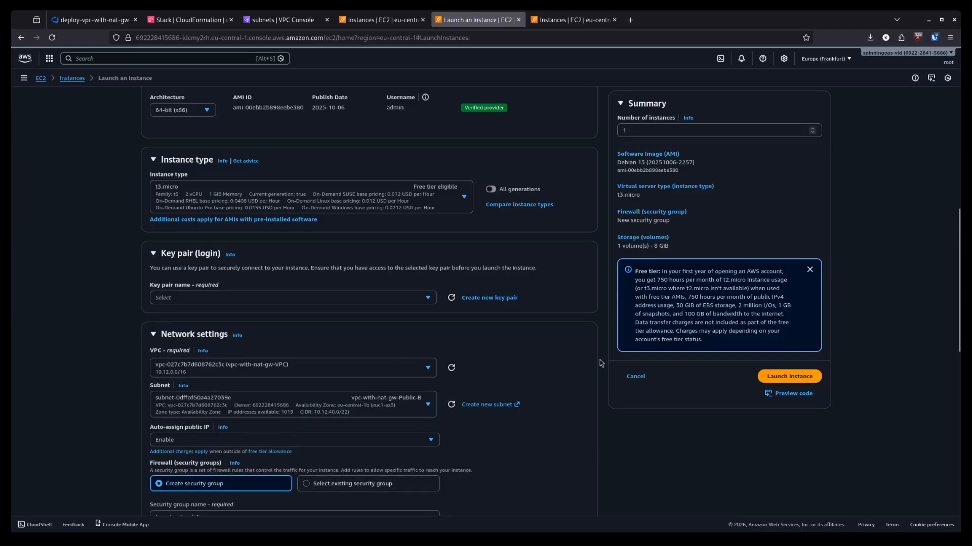
pyautogui.scroll(-1, 602, 363)
pyautogui.scroll(-3, 603, 363)
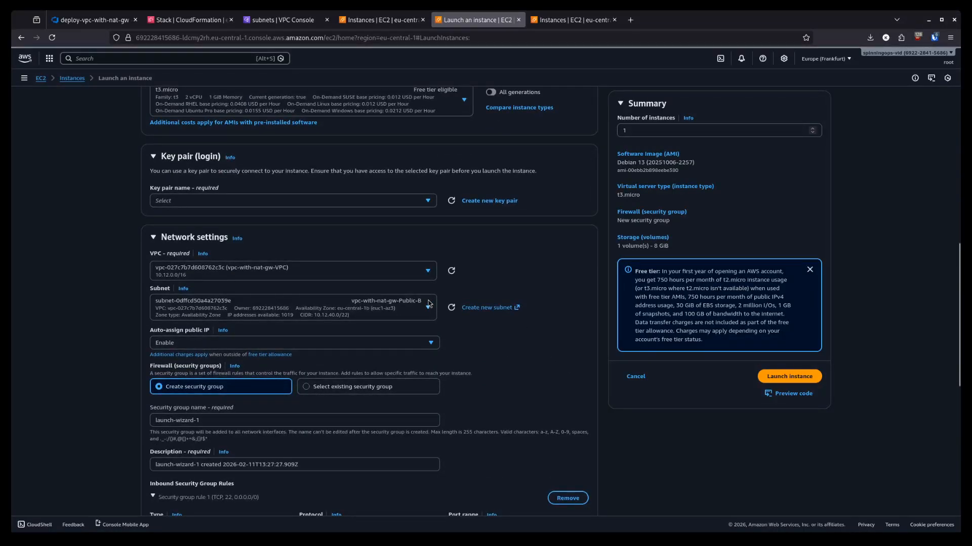
pyautogui.click(422, 311)
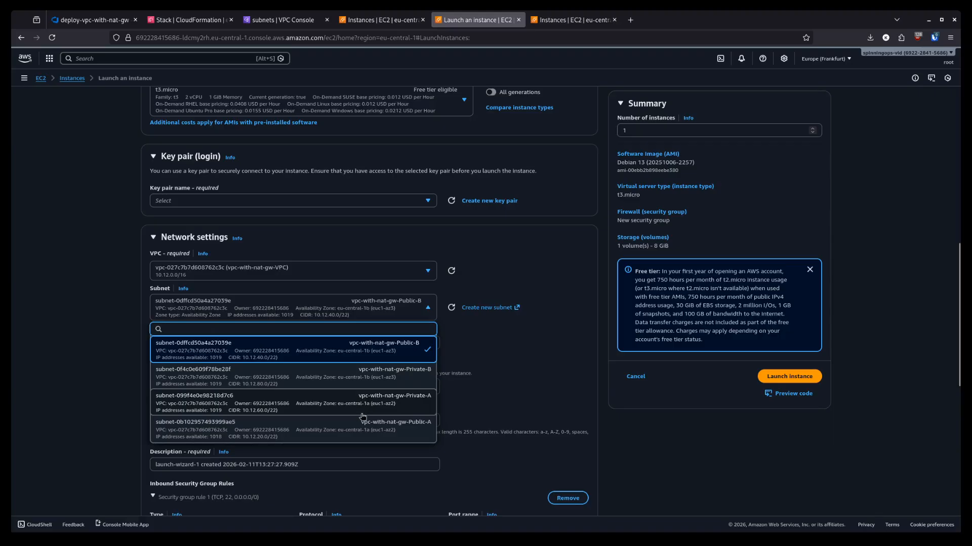
pyautogui.click(394, 434)
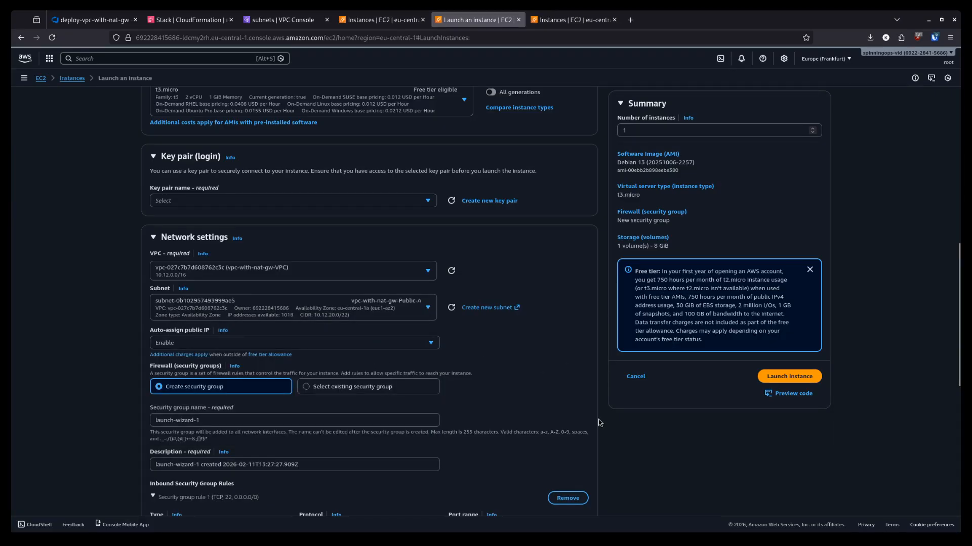
pyautogui.scroll(-1, 394, 354)
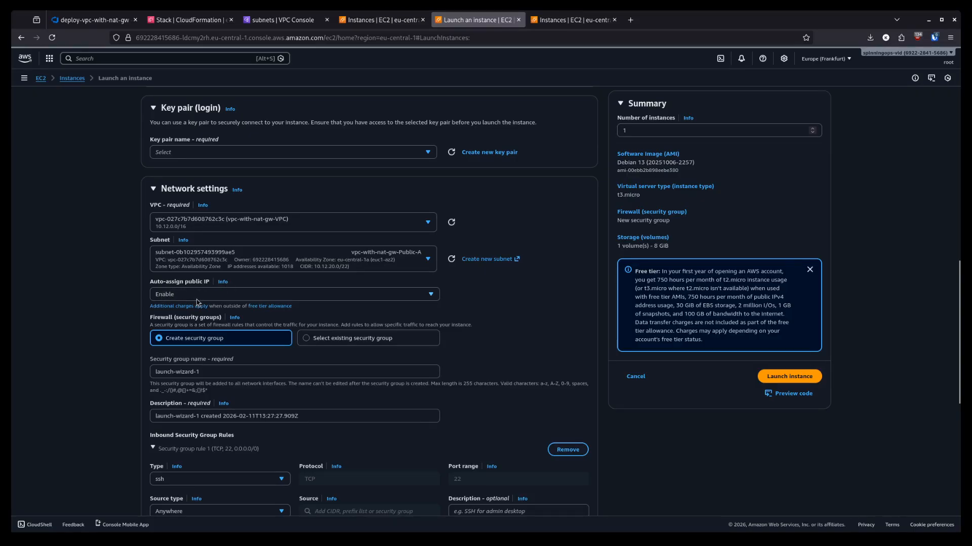
pyautogui.click(355, 339)
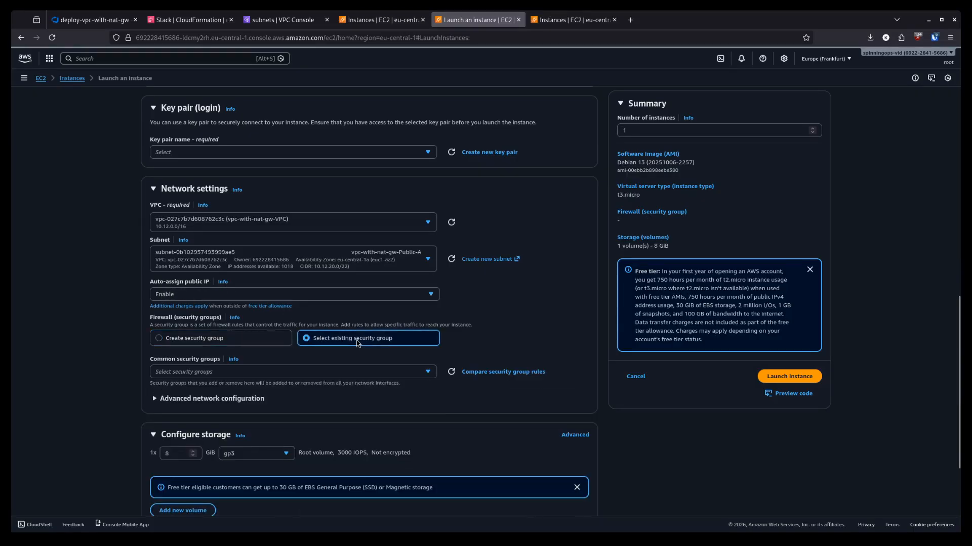
# - Attach the default security group and choose Spot instances as the purchasing option
pyautogui.click(340, 370)
pyautogui.click(324, 403)
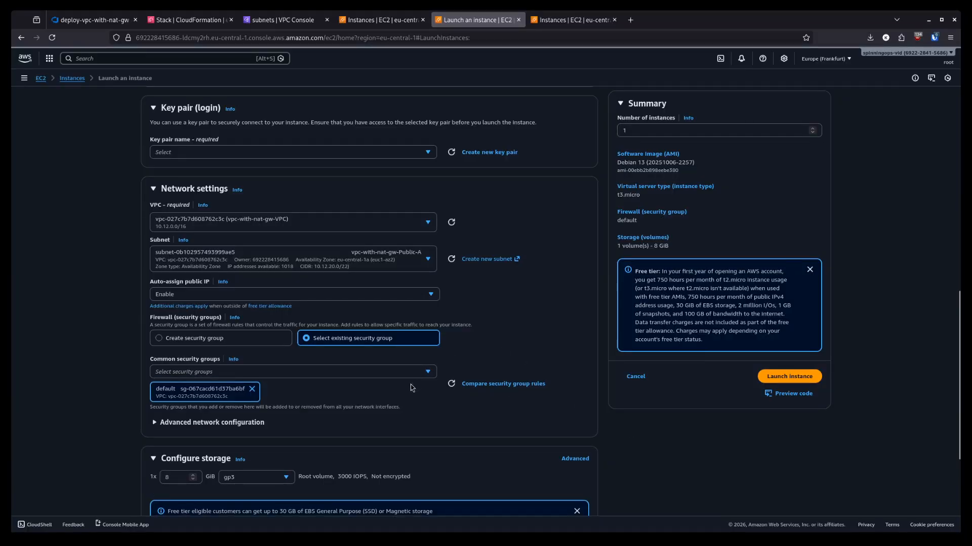
pyautogui.scroll(-4, 412, 388)
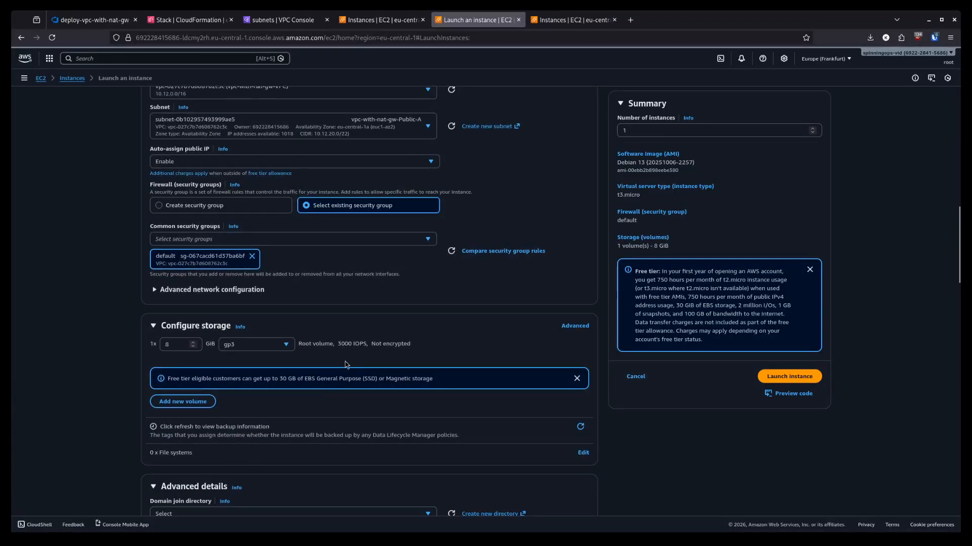
pyautogui.scroll(-14, 346, 364)
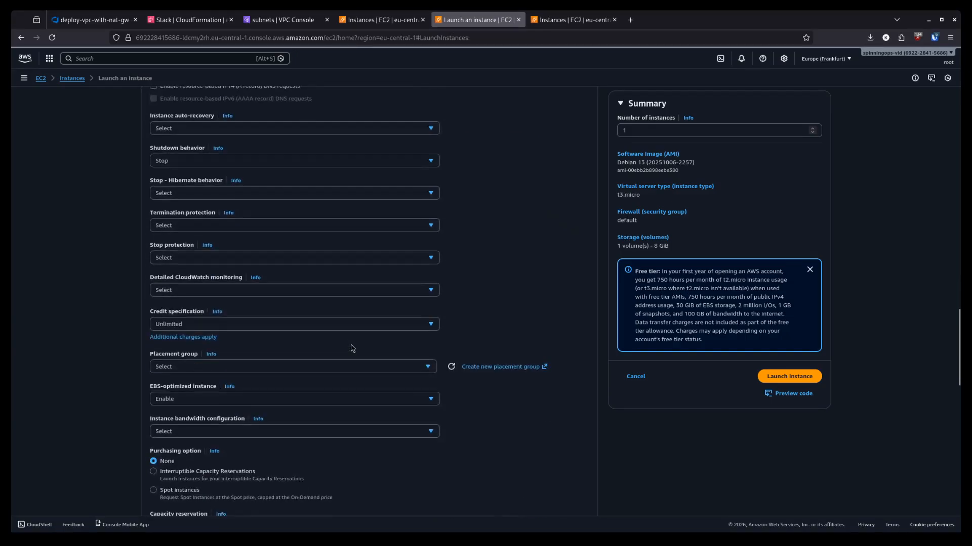
pyautogui.scroll(-3, 353, 349)
pyautogui.click(314, 397)
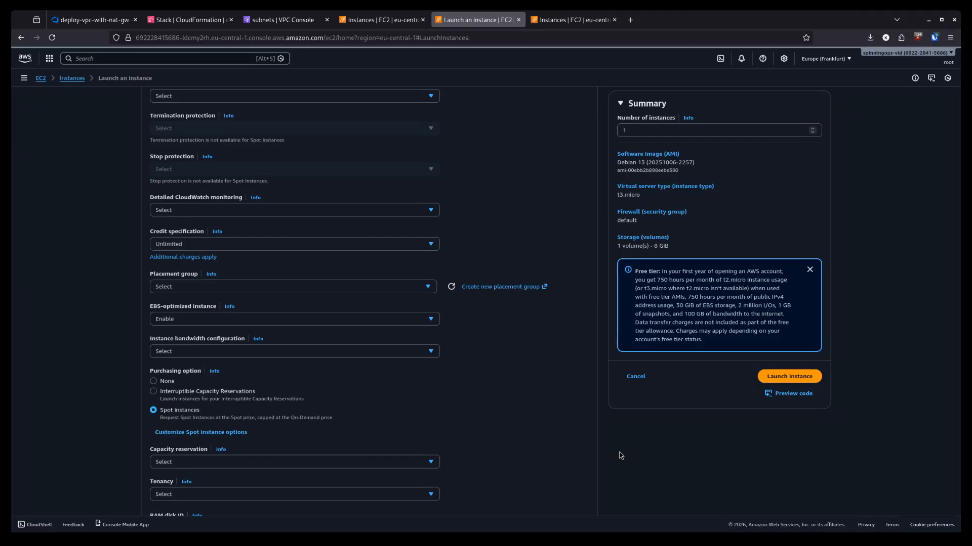
# - Paste the bash user-data script that enables SSH password login and select its placeholder password
pyautogui.scroll(-4, 597, 408)
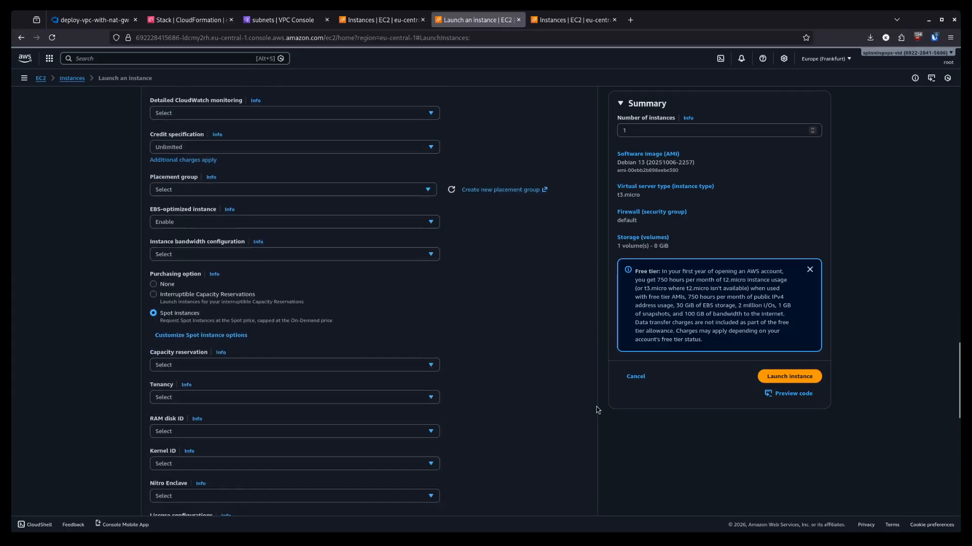
pyautogui.scroll(-1, 596, 409)
pyautogui.scroll(-6, 596, 406)
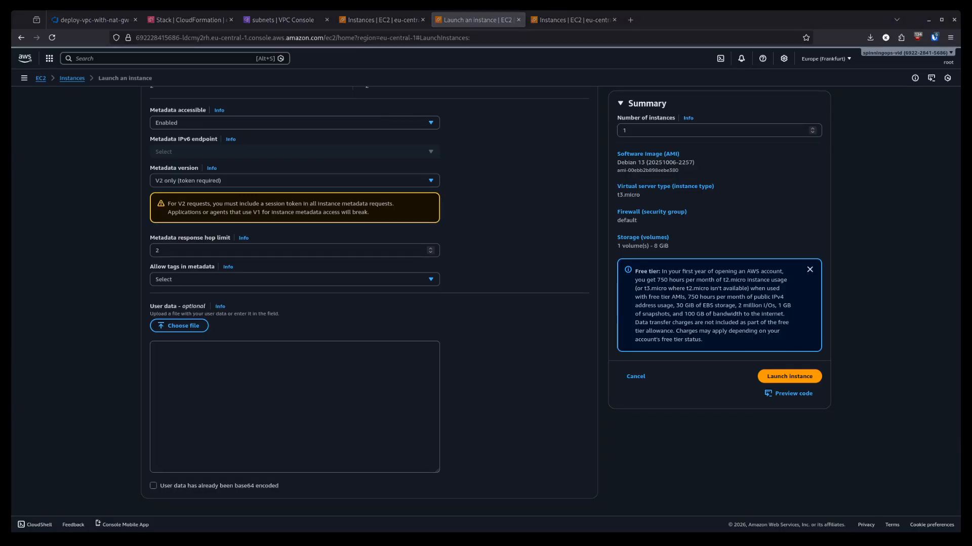
pyautogui.click(192, 355)
pyautogui.hotkey('ctrl', 'v')
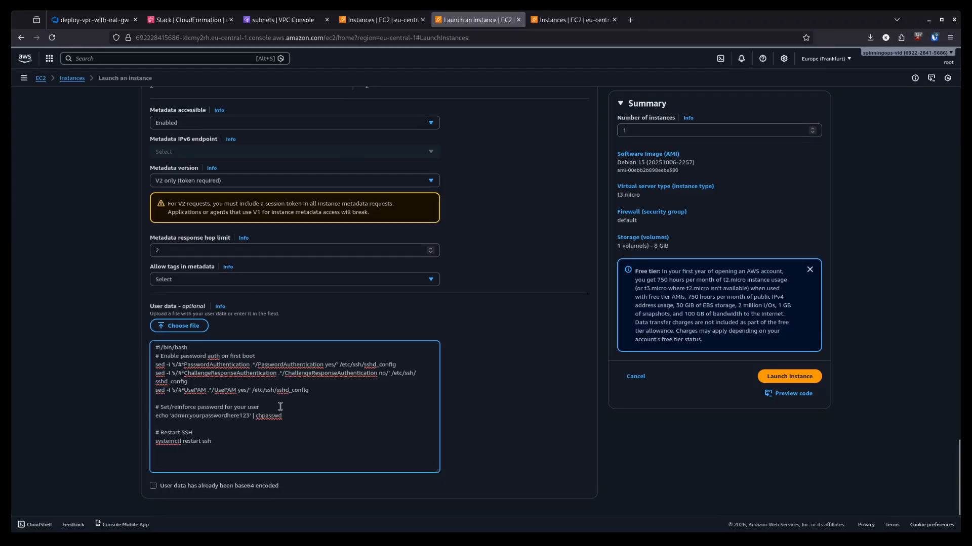
pyautogui.doubleClick(203, 416)
pyautogui.click(349, 421)
# - Launch ec2-public without a key pair, then start a fresh Launch an instance form
pyautogui.click(806, 375)
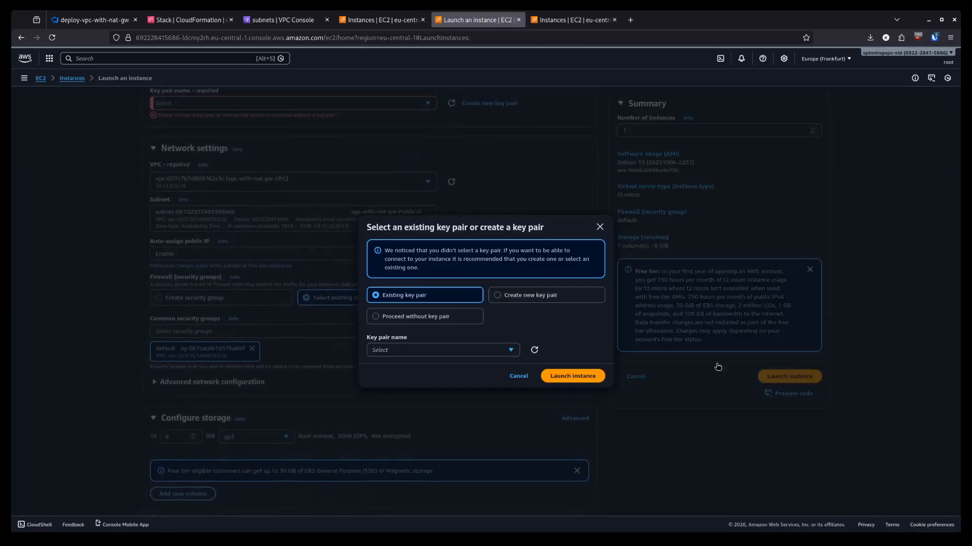
pyautogui.click(448, 319)
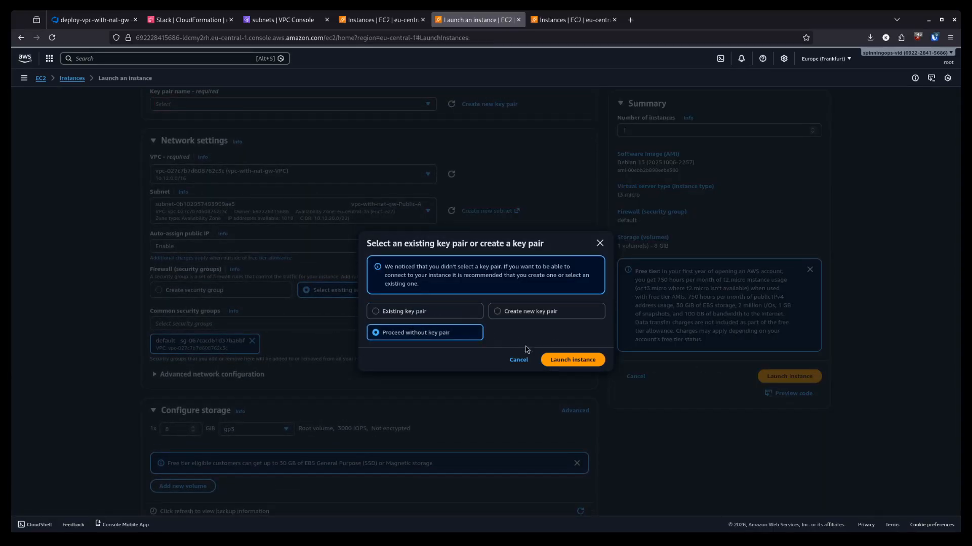
pyautogui.click(573, 360)
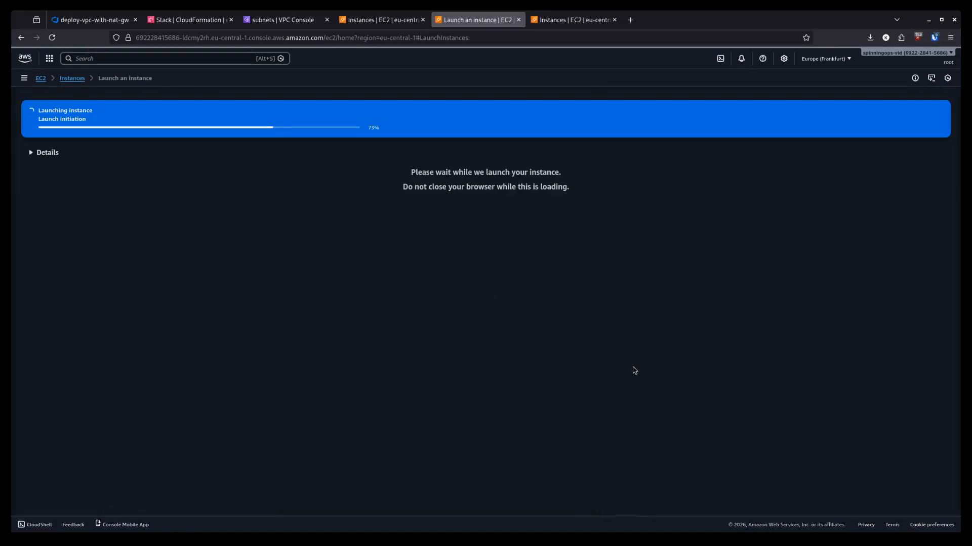
pyautogui.click(563, 24)
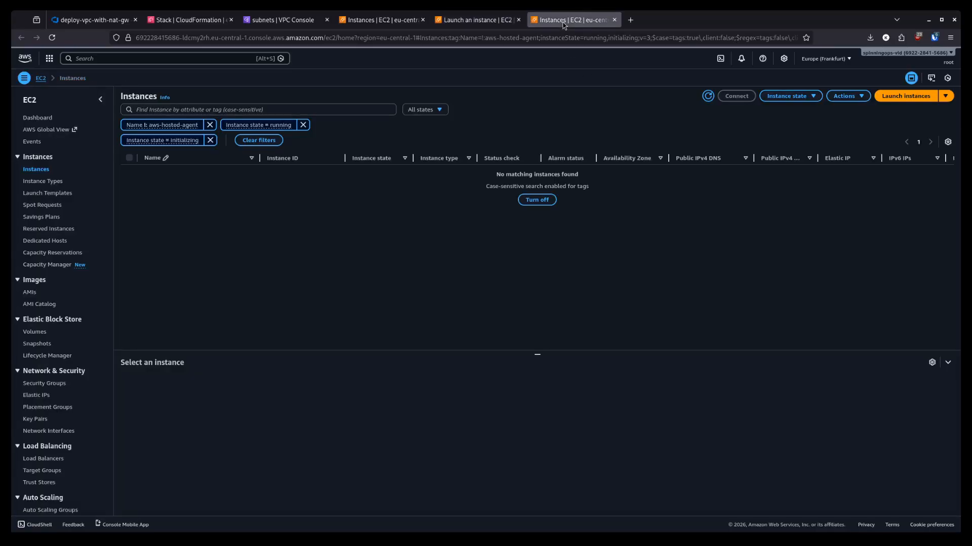
pyautogui.click(909, 97)
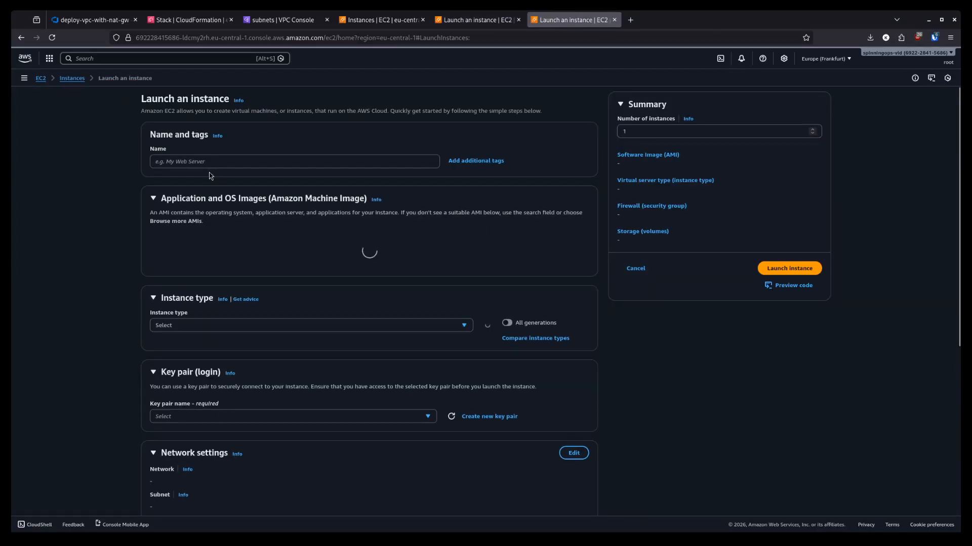
# - Name the new instance ec2-private and choose the Debian image
pyautogui.click(207, 161)
pyautogui.write('p')
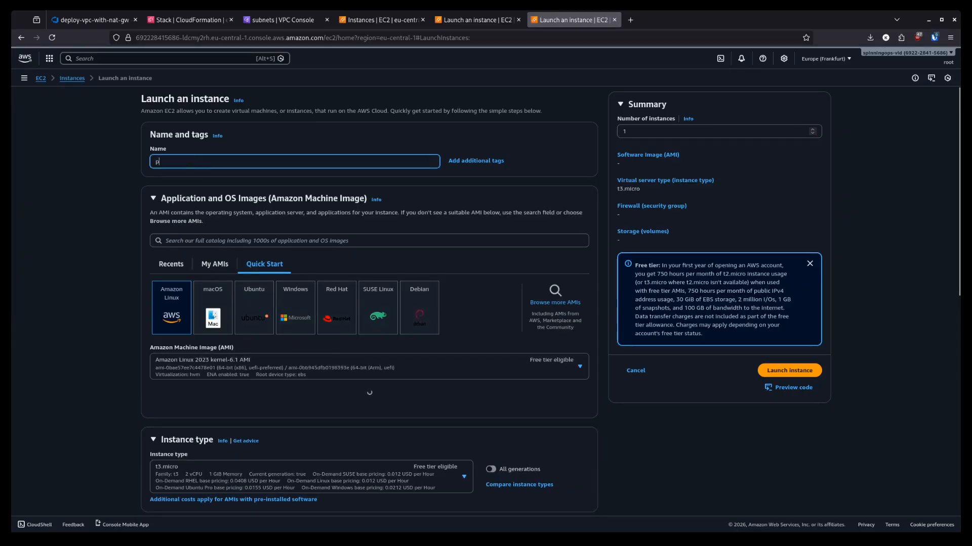
pyautogui.press('BackSpace')
pyautogui.write('ec2pr')
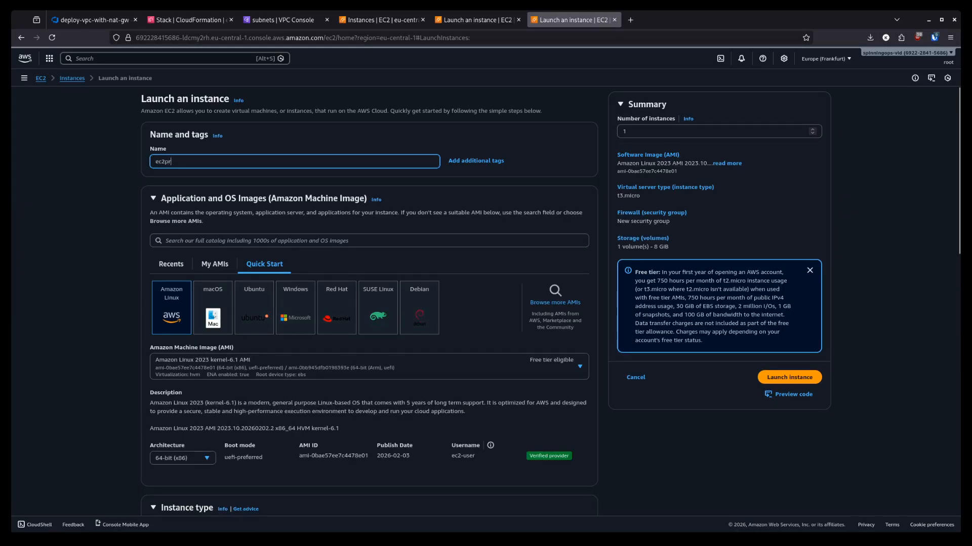
pyautogui.write('ivate')
pyautogui.write('-')
pyautogui.click(425, 314)
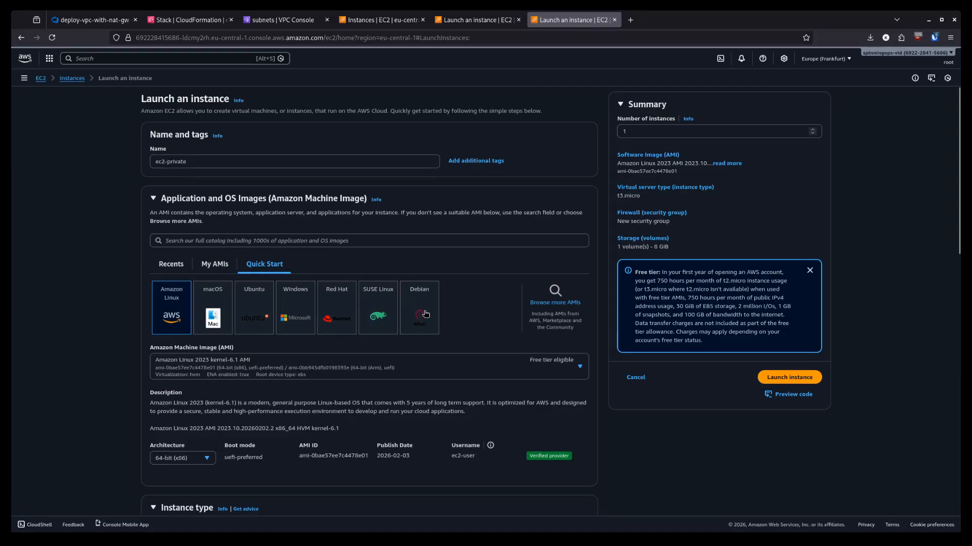
# - Set network settings to vpc-with-nat-gw-VPC and the Private-A subnet
pyautogui.scroll(-9, 622, 410)
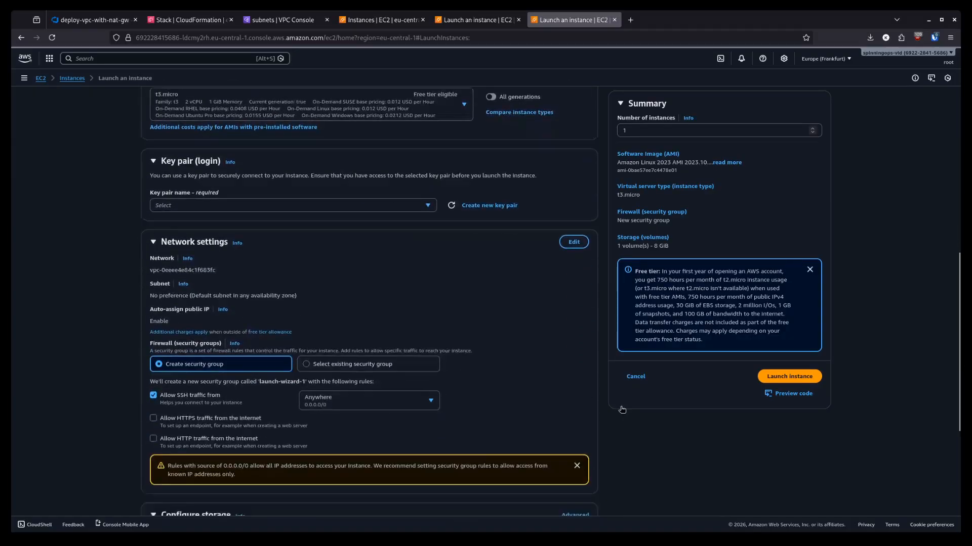
pyautogui.scroll(1, 557, 253)
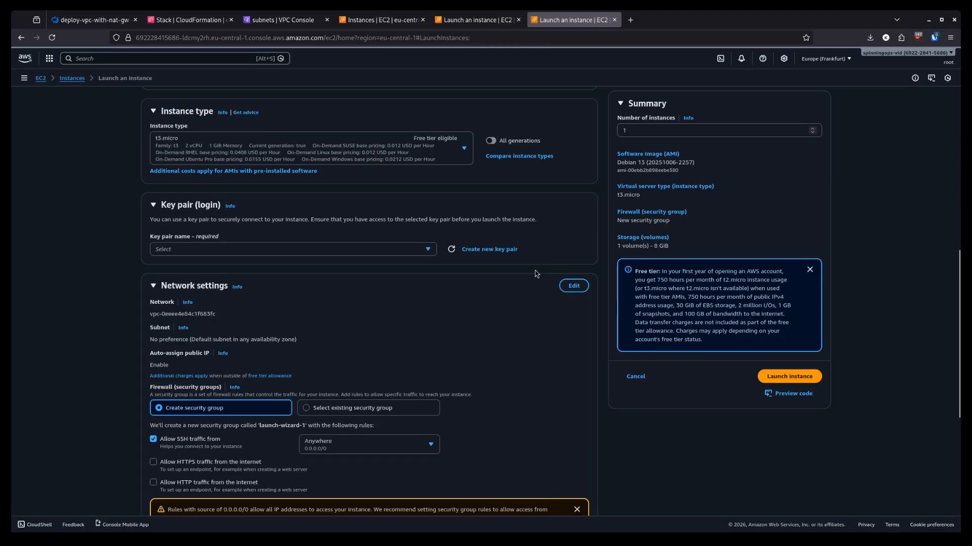
pyautogui.click(574, 287)
pyautogui.click(298, 327)
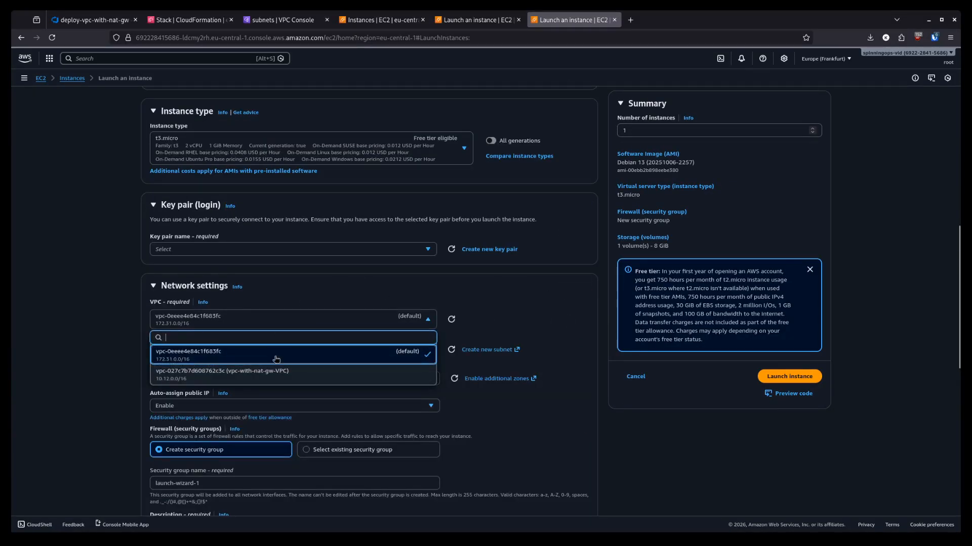
pyautogui.click(262, 332)
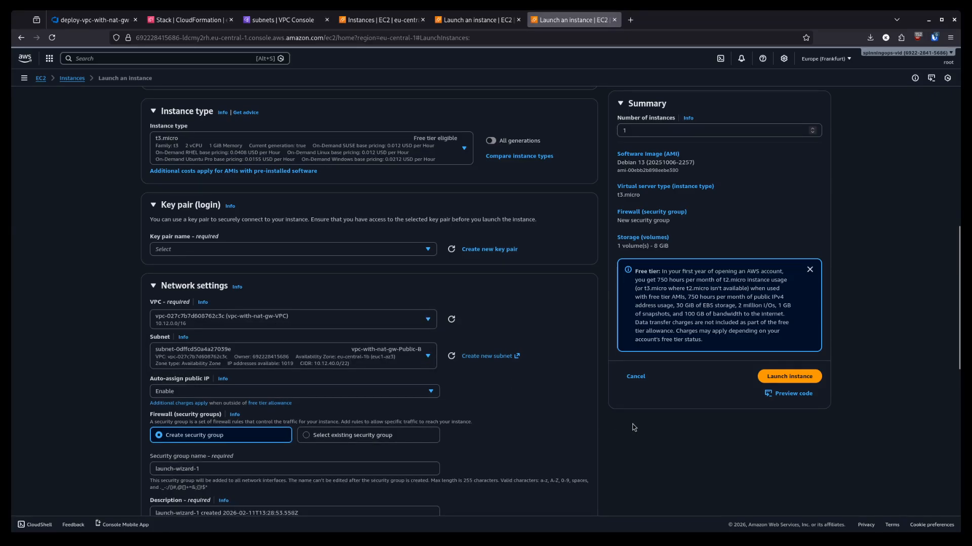
pyautogui.scroll(-3, 557, 374)
pyautogui.click(414, 216)
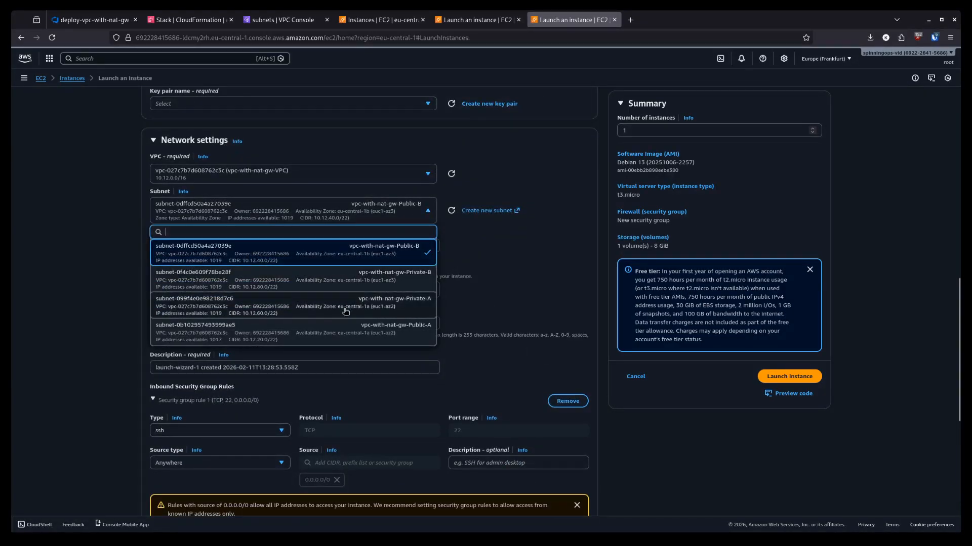
pyautogui.click(369, 309)
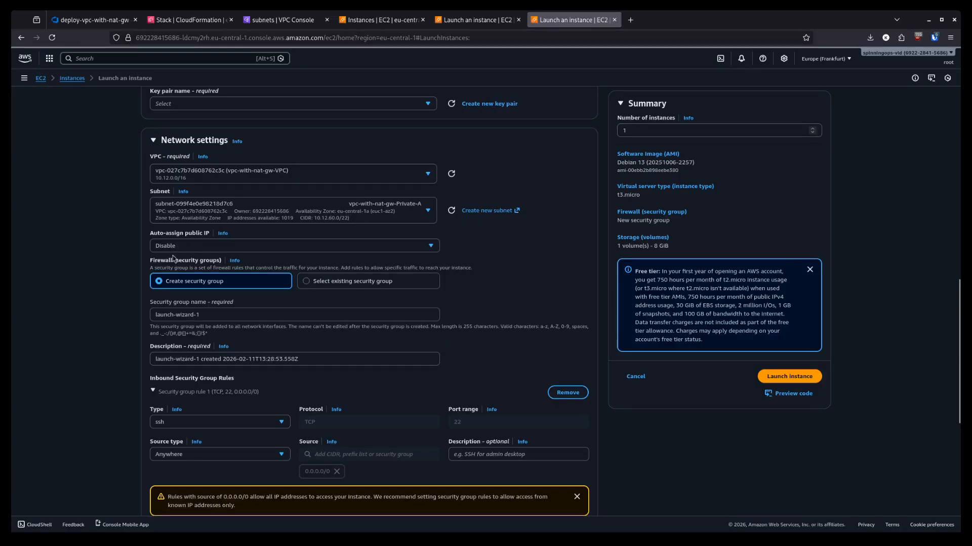
# - Attach the existing default security group
pyautogui.click(326, 281)
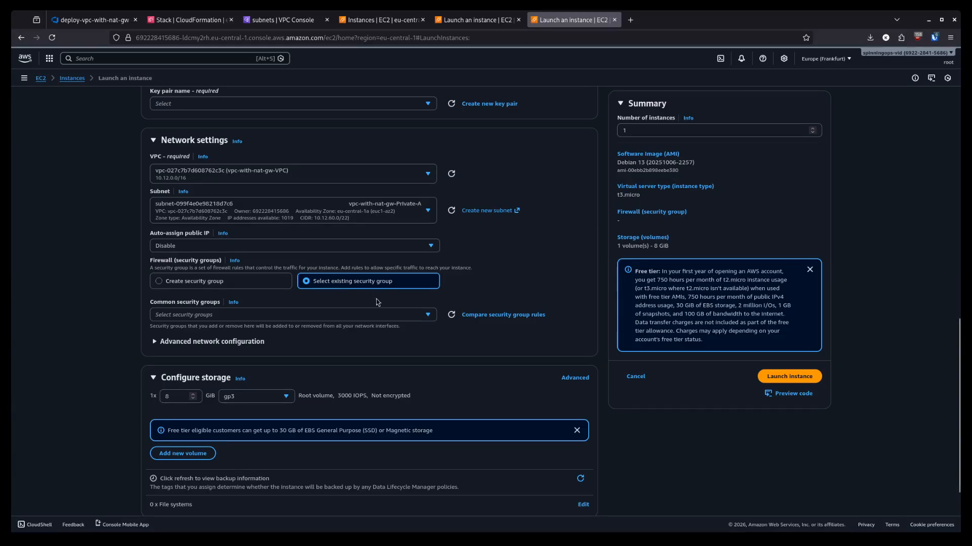
pyautogui.click(405, 315)
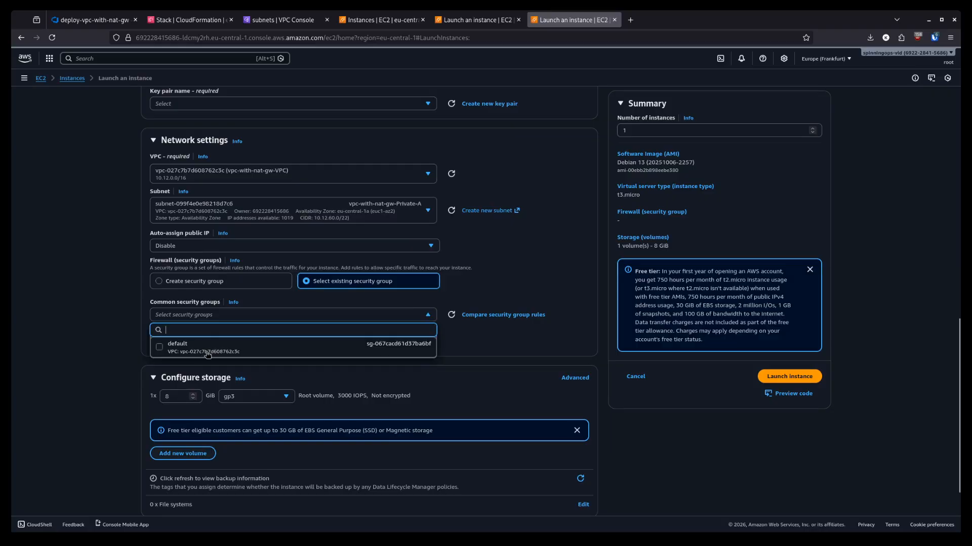
pyautogui.click(205, 349)
pyautogui.scroll(-3, 582, 429)
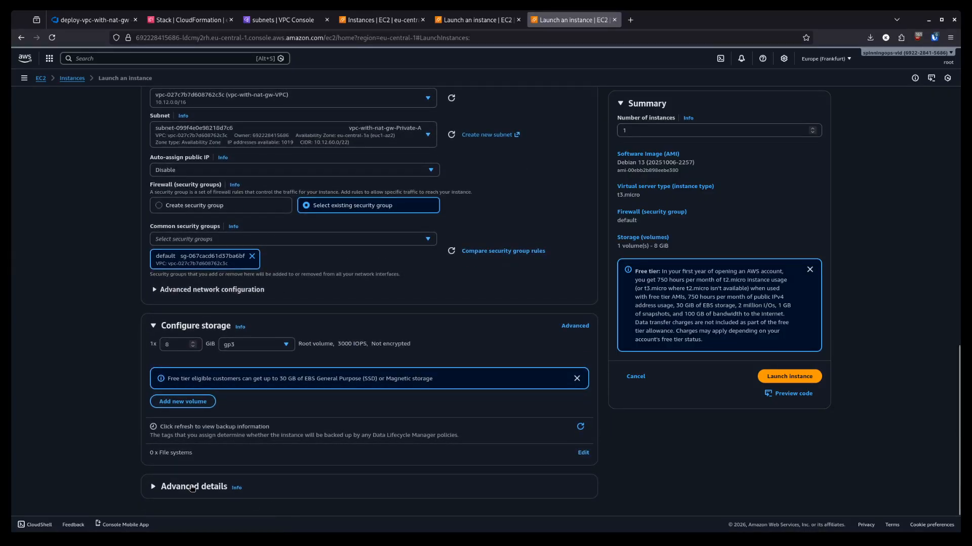
# - Request a Spot instance and paste the password-login bootstrap script into User data
pyautogui.scroll(-15, 627, 389)
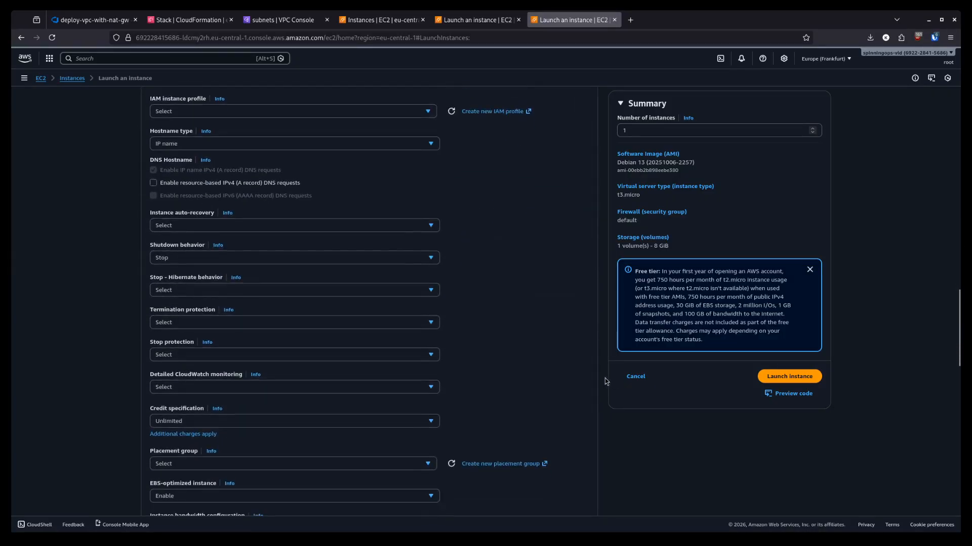
pyautogui.scroll(-3, 215, 408)
pyautogui.click(168, 394)
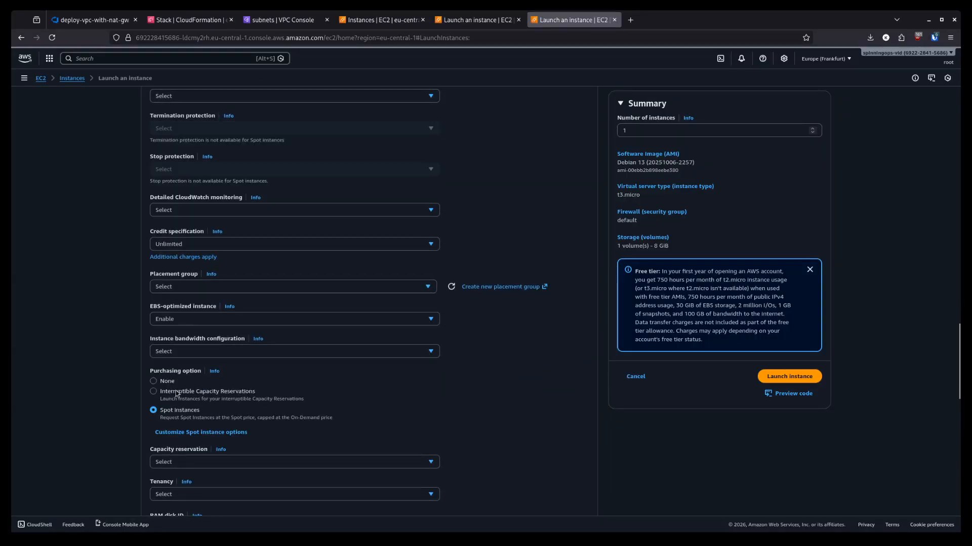
pyautogui.scroll(-10, 549, 385)
pyautogui.scroll(-1, 549, 389)
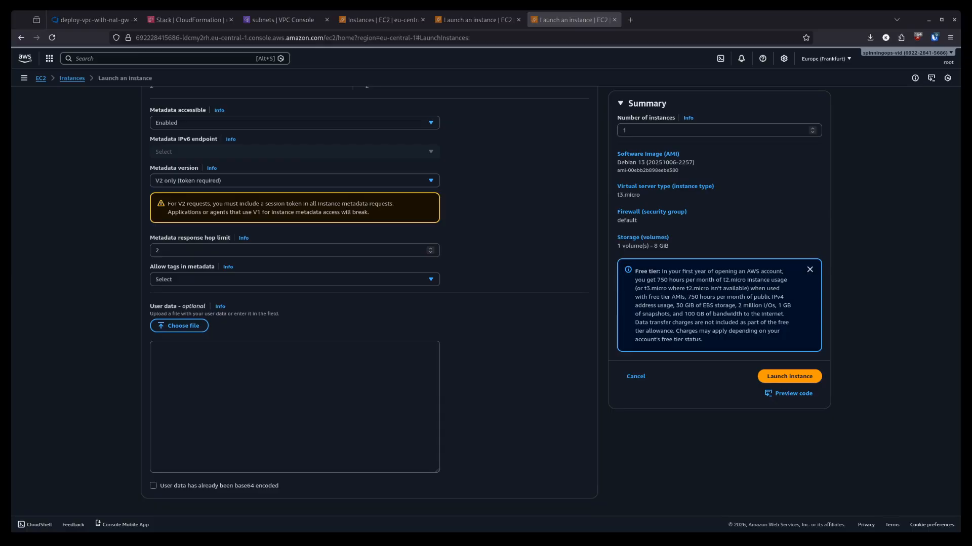
pyautogui.click(276, 373)
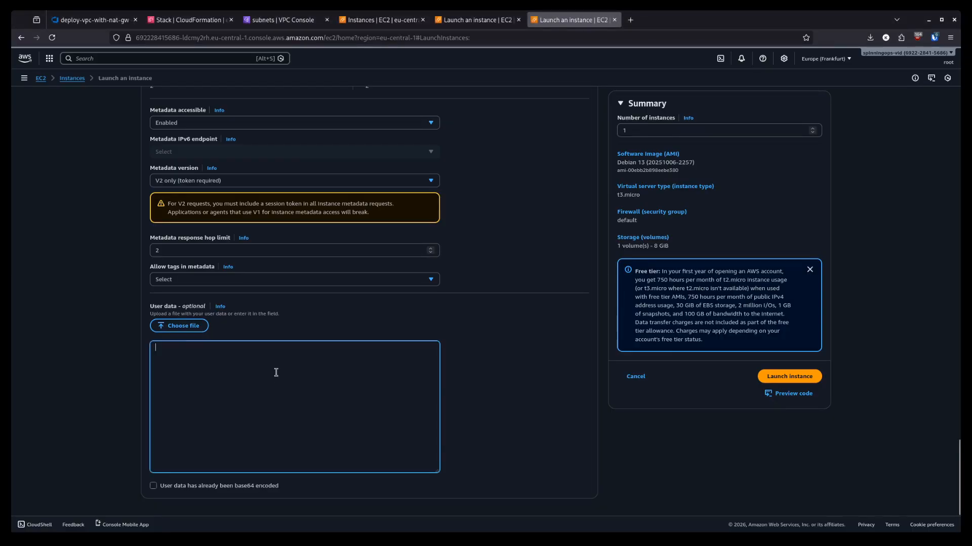
pyautogui.hotkey('ctrl', 'v')
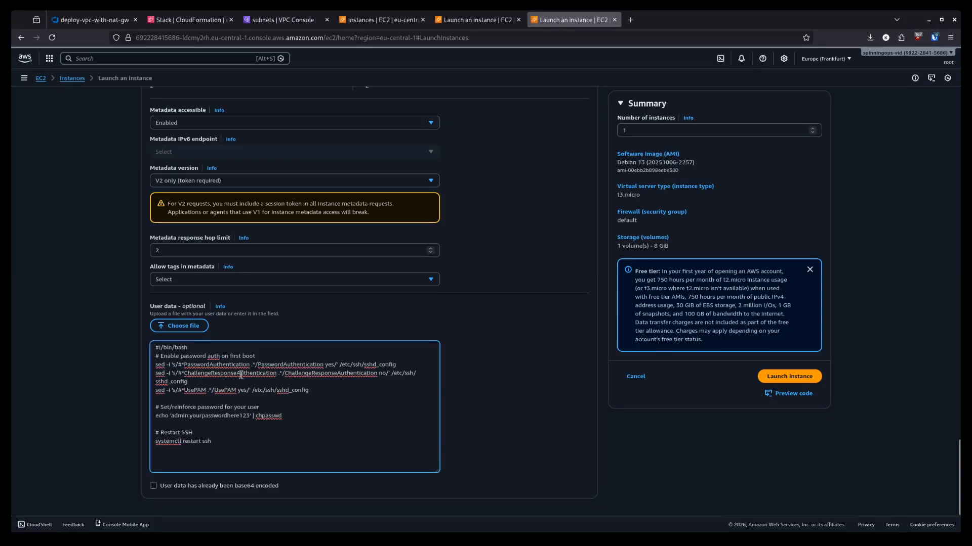
# - Launch the private instance without a key pair and return to the Instances list
pyautogui.click(788, 380)
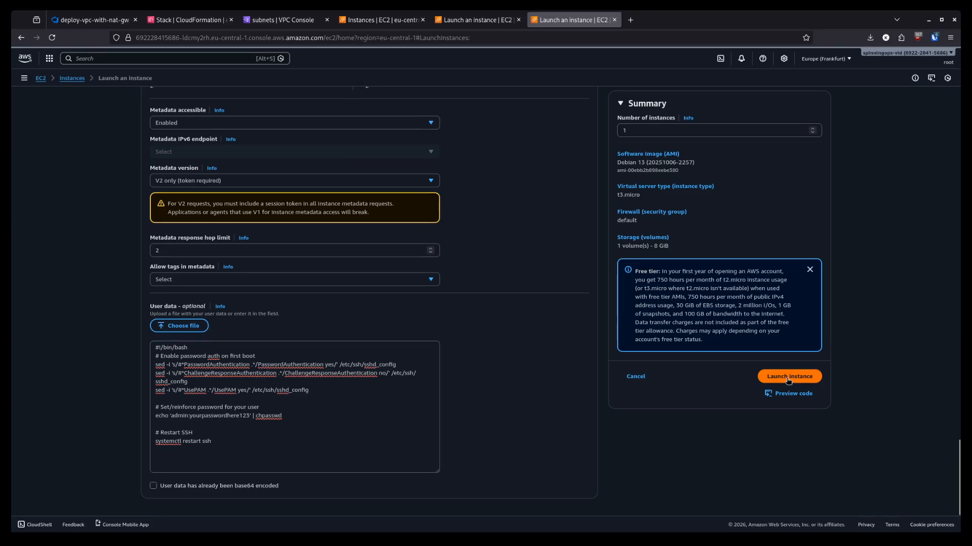
pyautogui.click(434, 332)
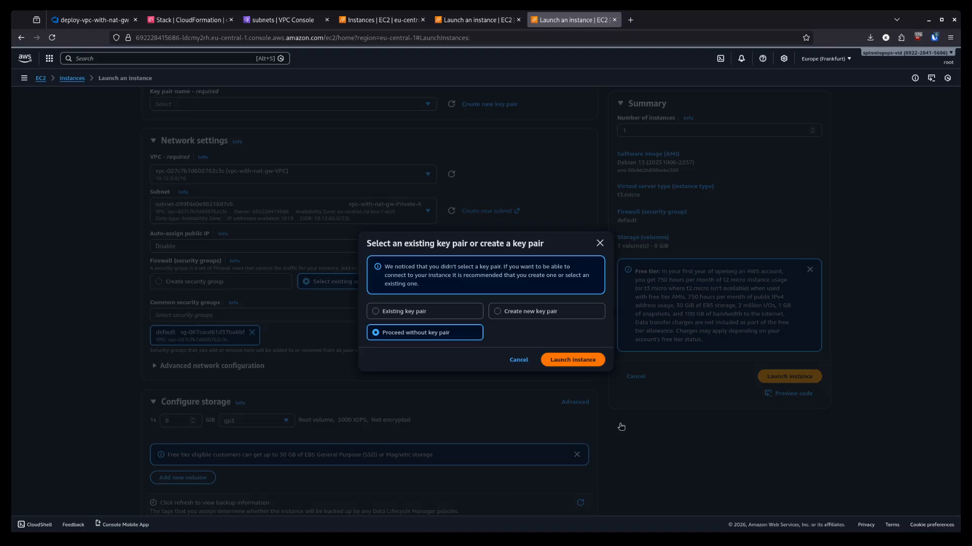
pyautogui.click(577, 365)
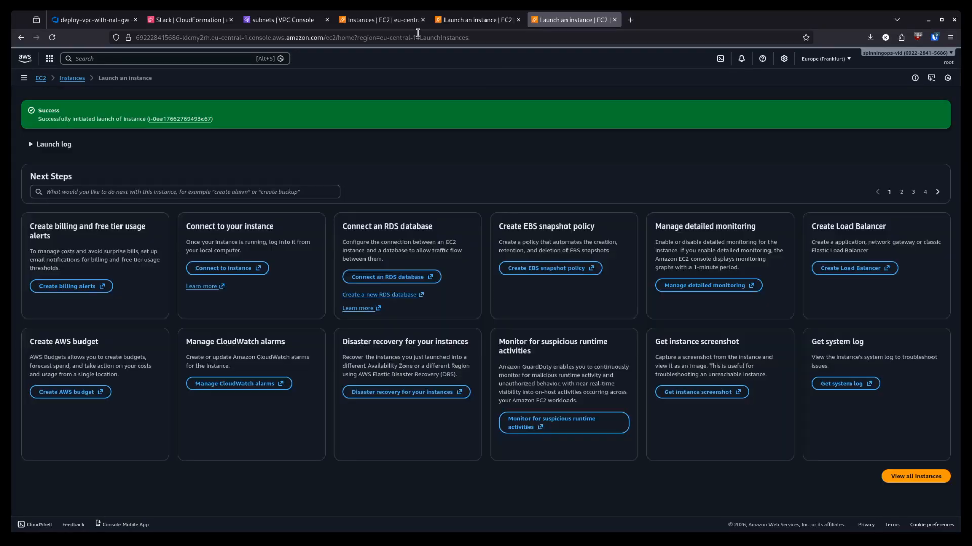
pyautogui.click(394, 22)
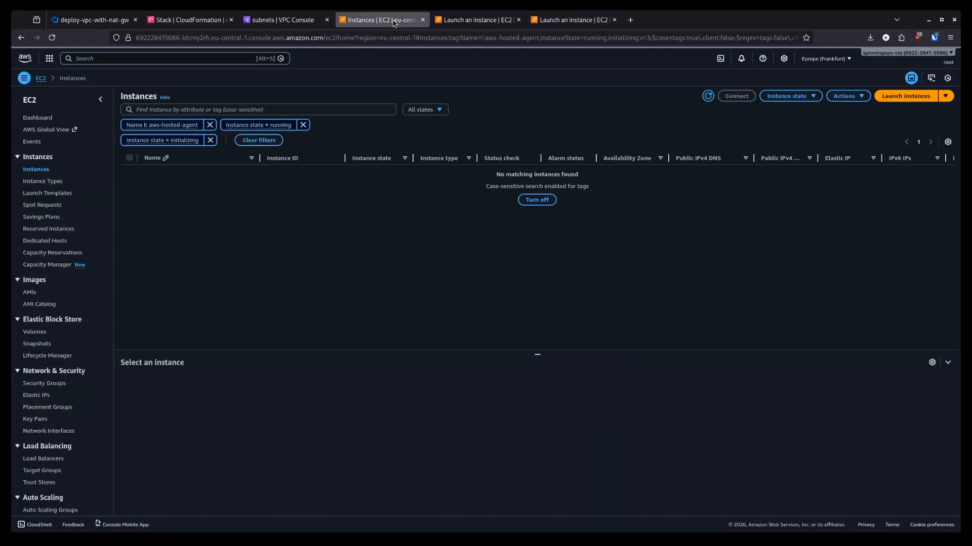
# - Refresh the instances list, select ec2-public and start an EC2 serial console session to it
pyautogui.click(708, 96)
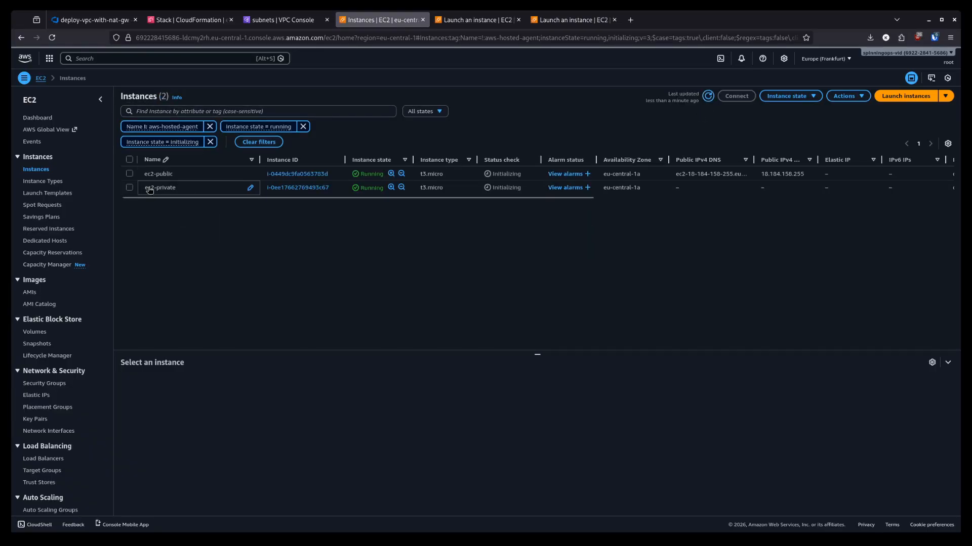
pyautogui.click(130, 174)
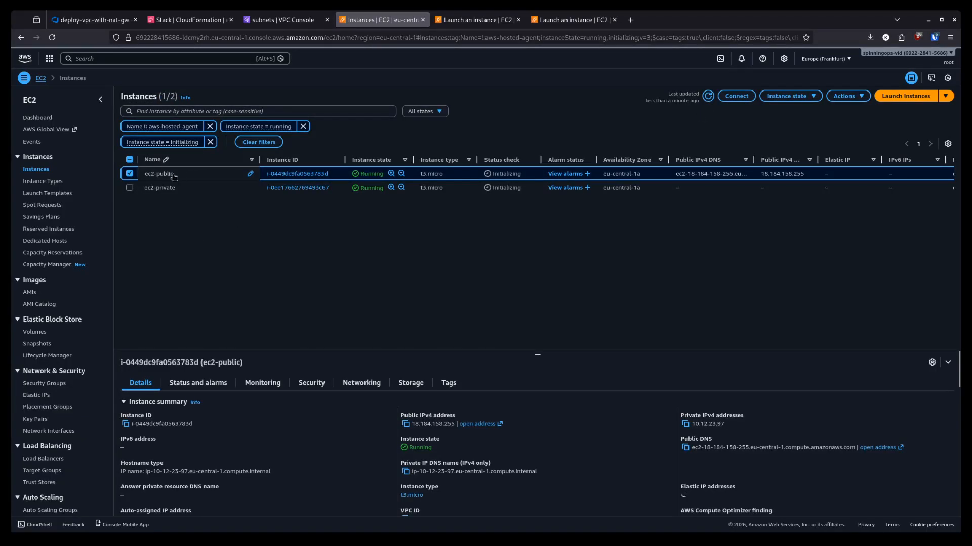
pyautogui.click(724, 98)
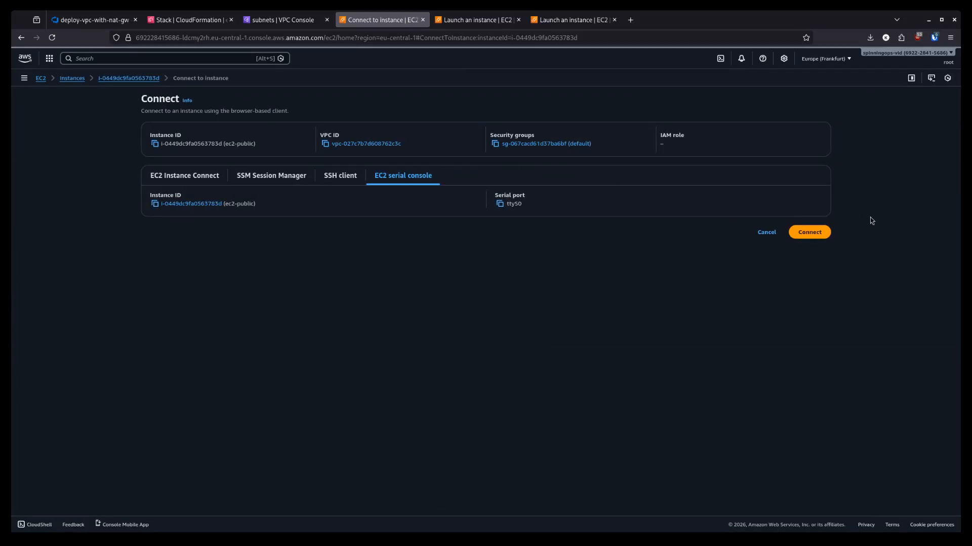
pyautogui.click(828, 233)
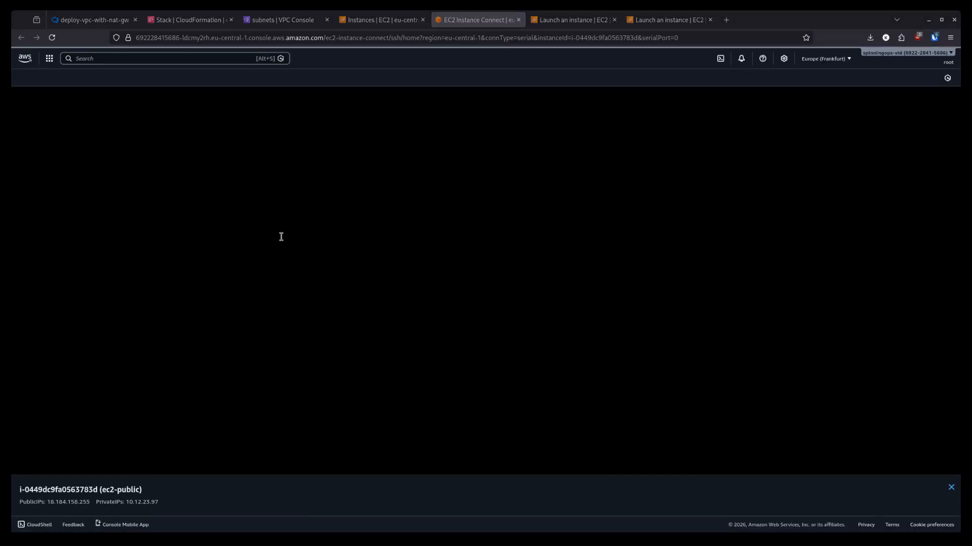
# - Log in as admin and run ip route, noting default gateway 10.12.20.1
pyautogui.press('Return')
pyautogui.write('admi')
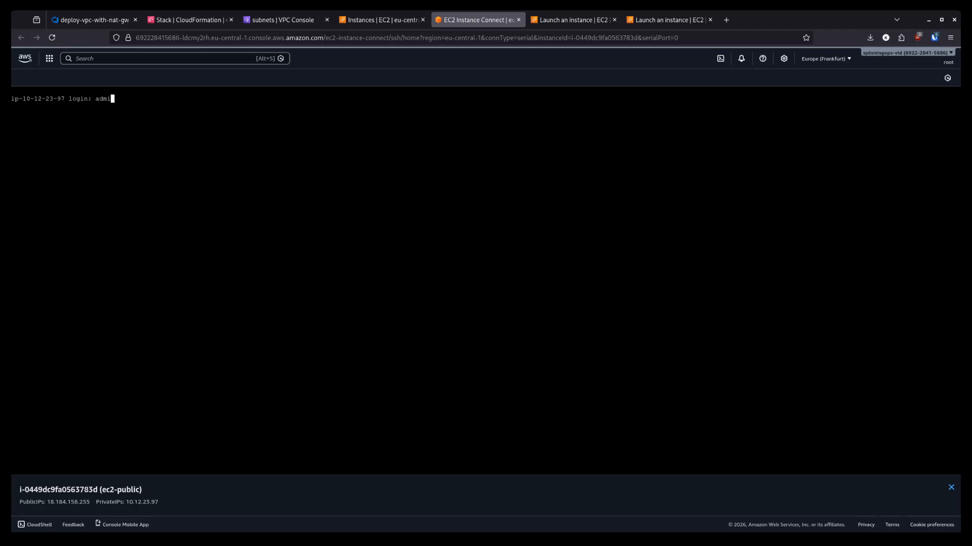
pyautogui.write('n')
pyautogui.press('Return')
pyautogui.press('Return')
pyautogui.press('Return')
pyautogui.press('Return')
pyautogui.press('Return')
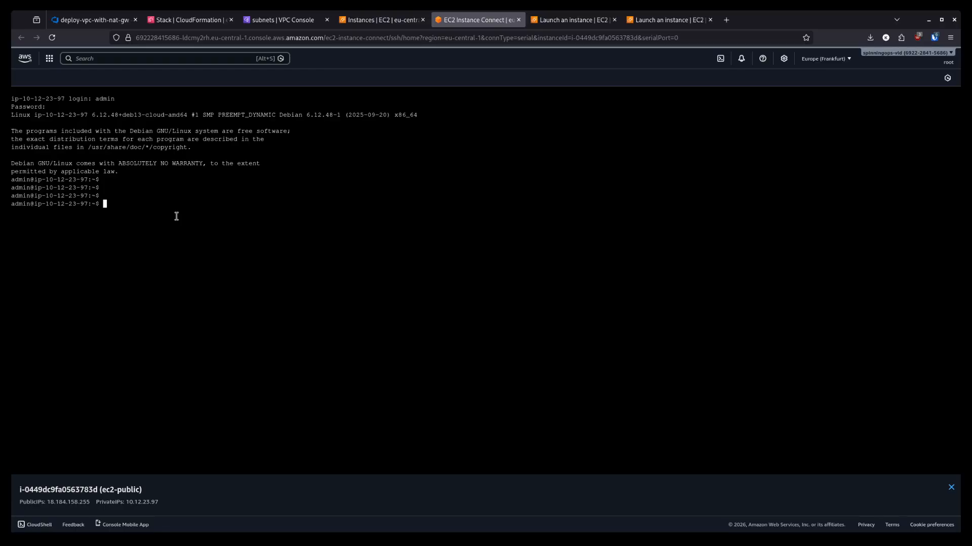
pyautogui.write('ip route')
pyautogui.press('Return')
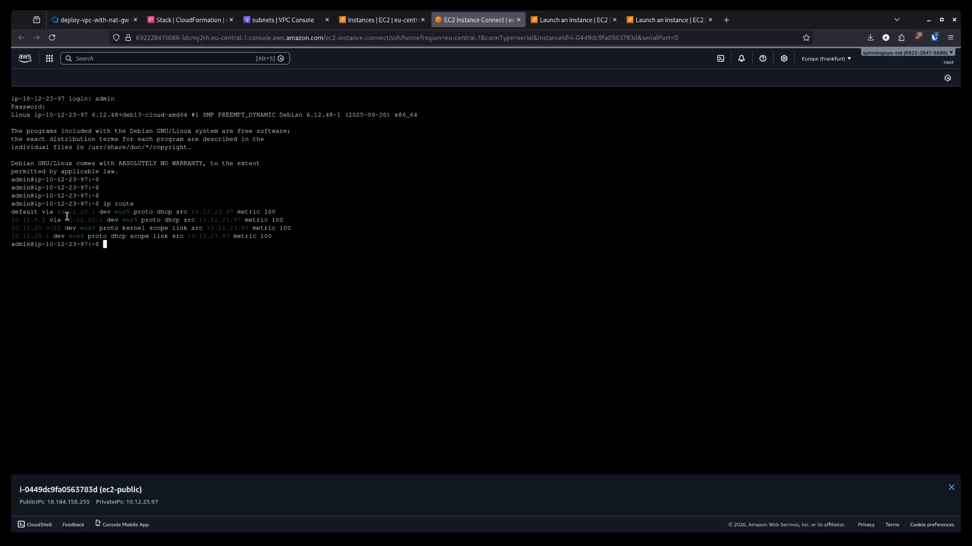
pyautogui.moveTo(59, 212); pyautogui.dragTo(92, 212)
pyautogui.click(126, 278)
# - Run ip address and note the ens5 private IPv4 address
pyautogui.press('Return')
pyautogui.press('Return')
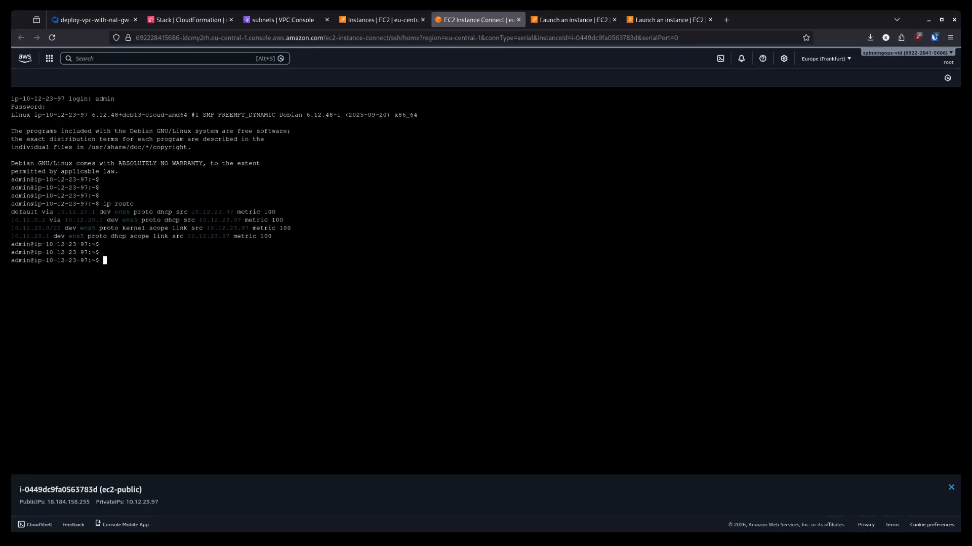
pyautogui.write('ip address')
pyautogui.press('Return')
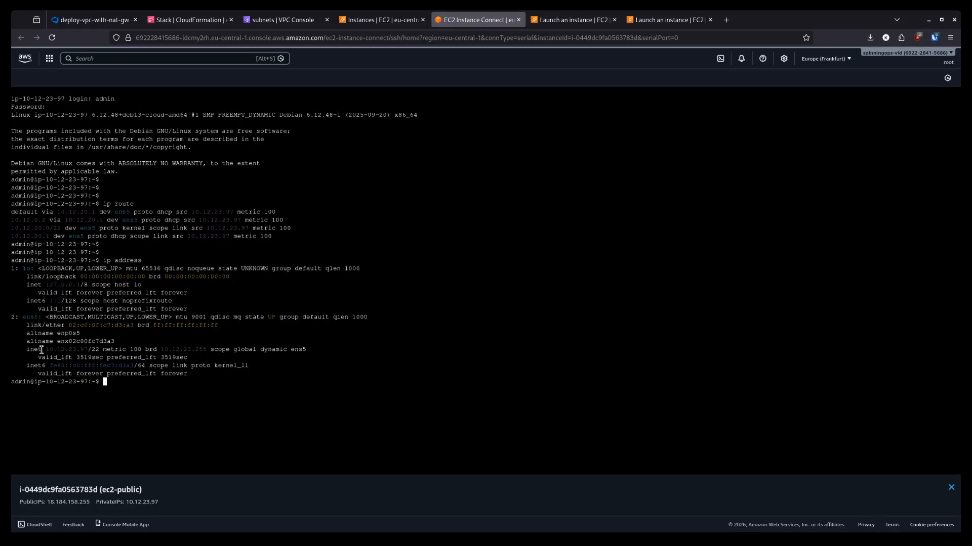
pyautogui.moveTo(45, 348); pyautogui.dragTo(85, 351)
pyautogui.click(319, 400)
# - Ping 8.8.8.8 to confirm internet access, then stop it for statistics
pyautogui.press('Return')
pyautogui.press('Return')
pyautogui.write('p')
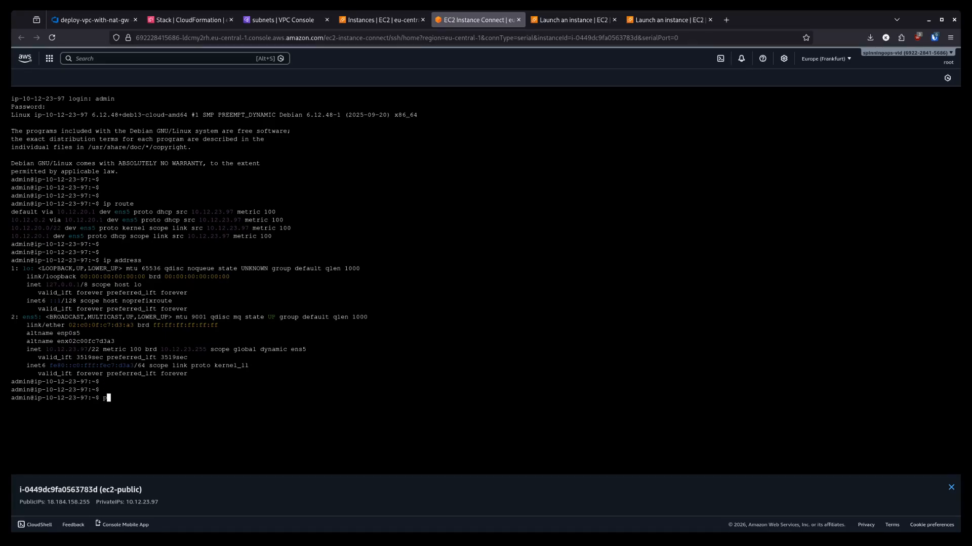
pyautogui.write('ing 8.8.8.8')
pyautogui.press('Return')
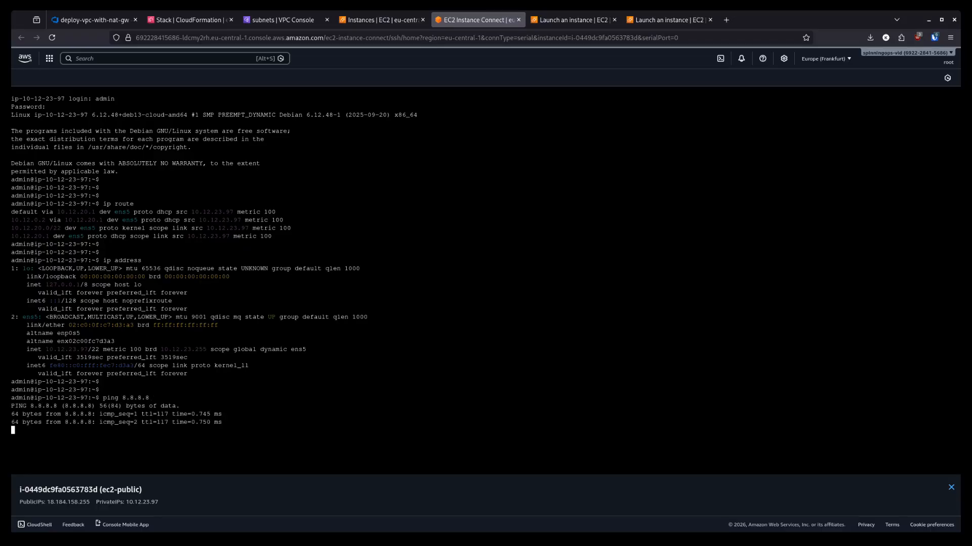
pyautogui.hotkey('ctrl', 'c')
pyautogui.press('Return')
pyautogui.press('Return')
pyautogui.press('Return')
pyautogui.press('Return')
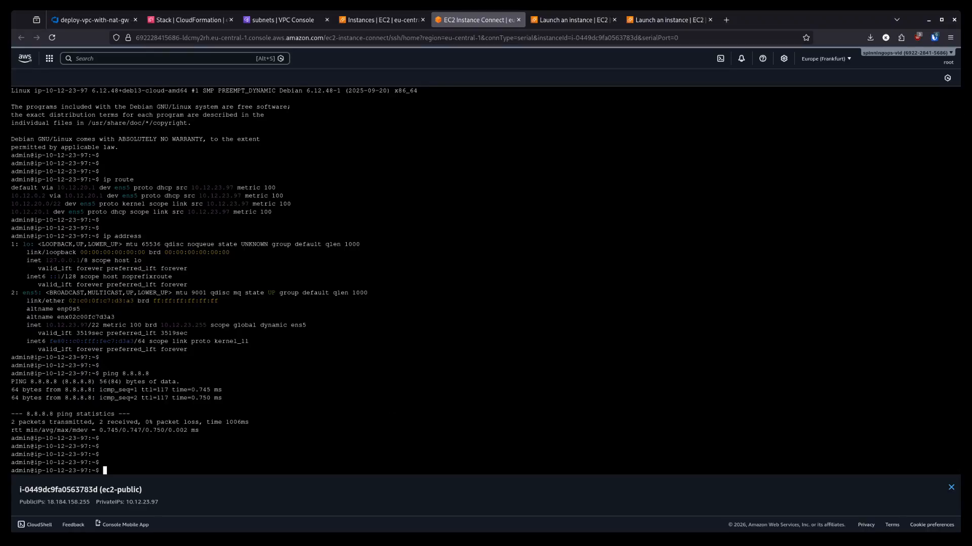
# - Run the pasted curl ipinfo.io/ip lookup, returning 18.184.158.255, and go back to Instances
pyautogui.hotkey('alt', 'Tab')
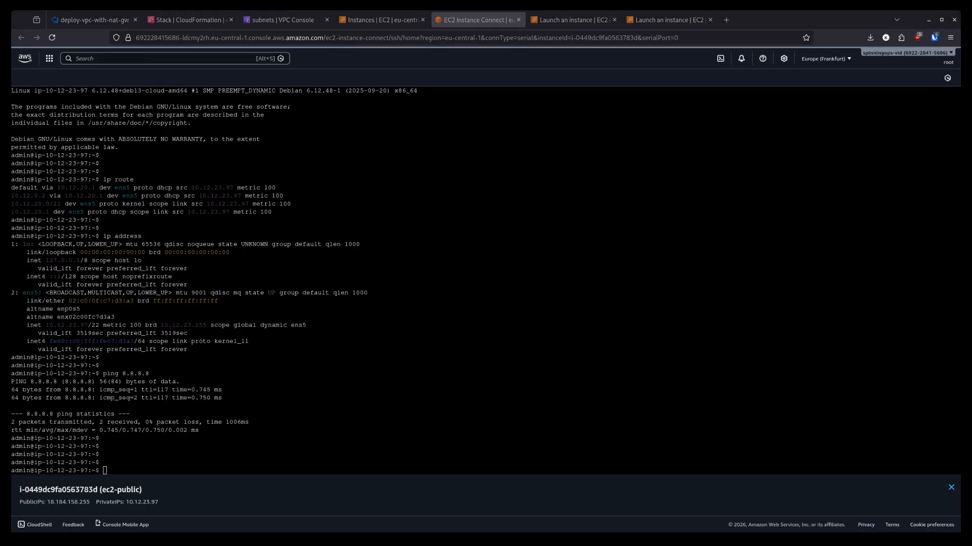
pyautogui.click(443, 343)
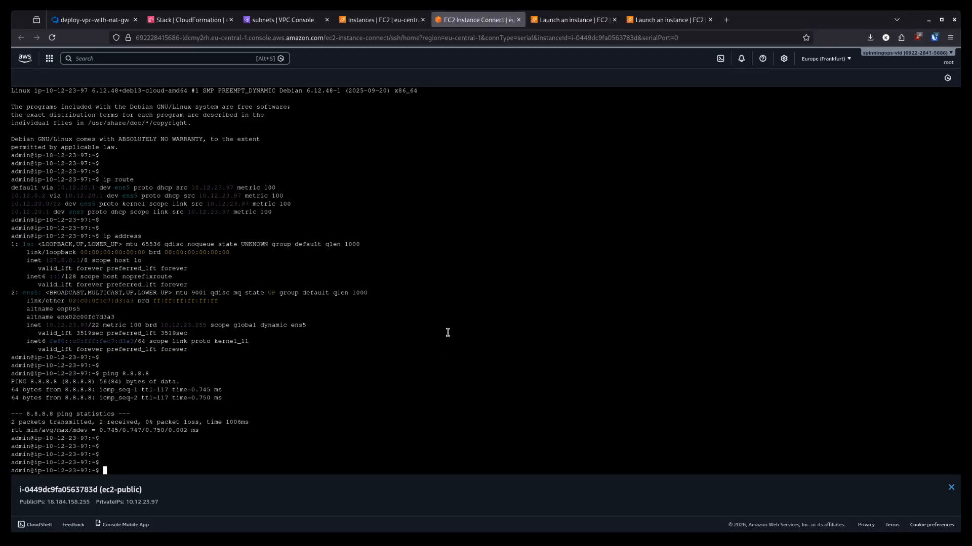
pyautogui.hotkey('ctrl', 'v')
pyautogui.press('Return')
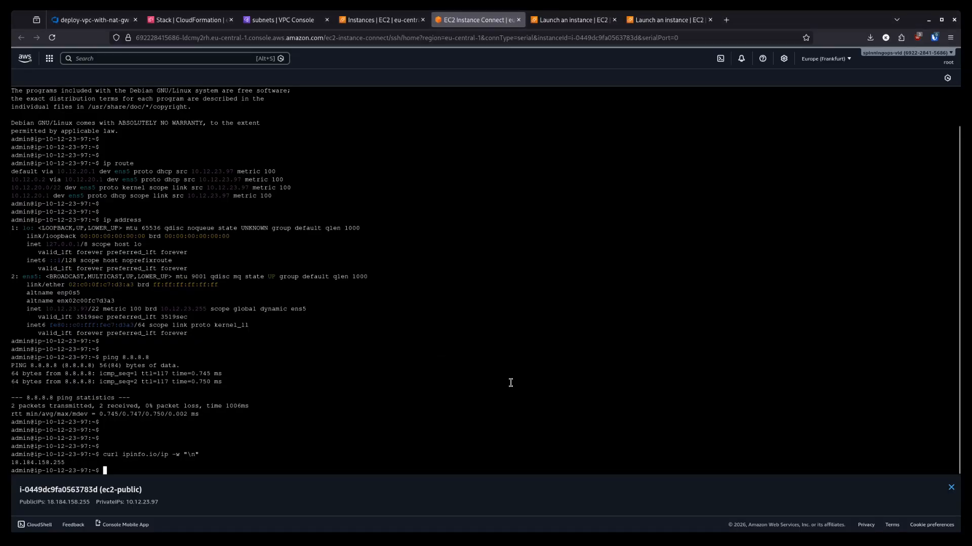
pyautogui.moveTo(66, 463); pyautogui.dragTo(7, 464)
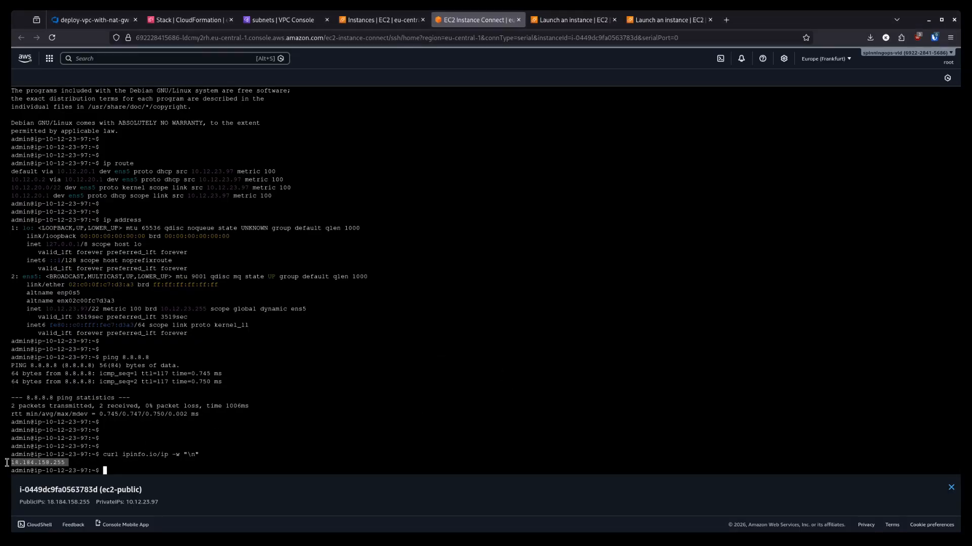
pyautogui.click(385, 20)
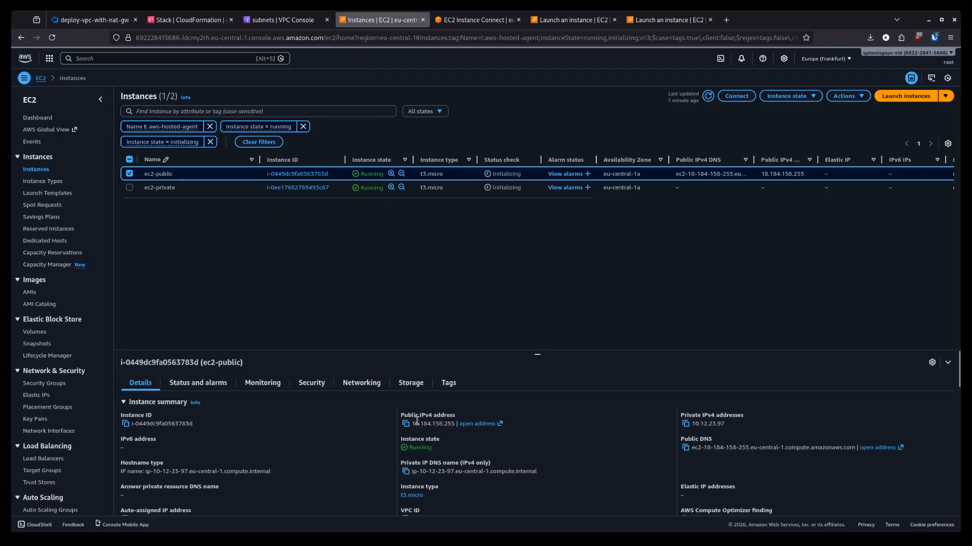
# - Check ec2-public's listed public IPv4 address, then close its terminal session
pyautogui.moveTo(414, 416); pyautogui.dragTo(442, 435)
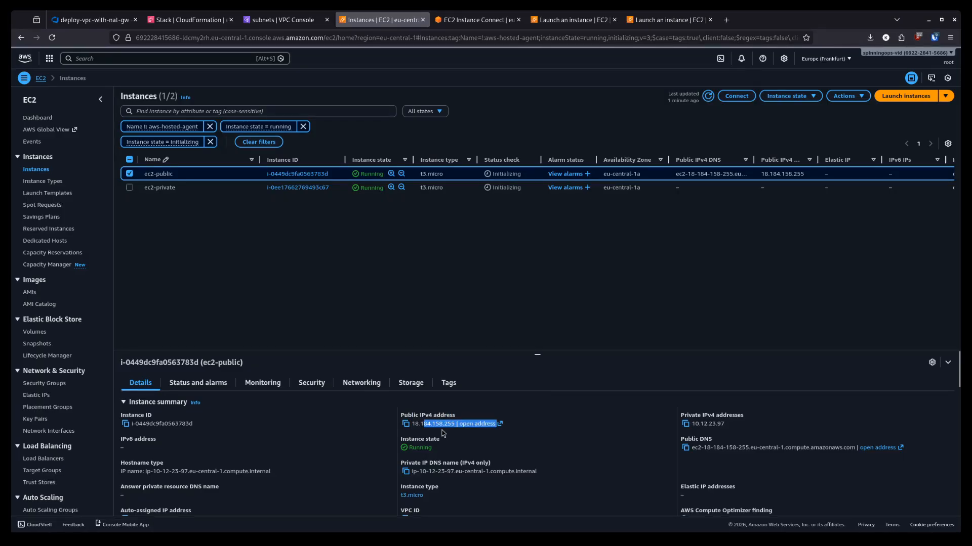
pyautogui.click(429, 426)
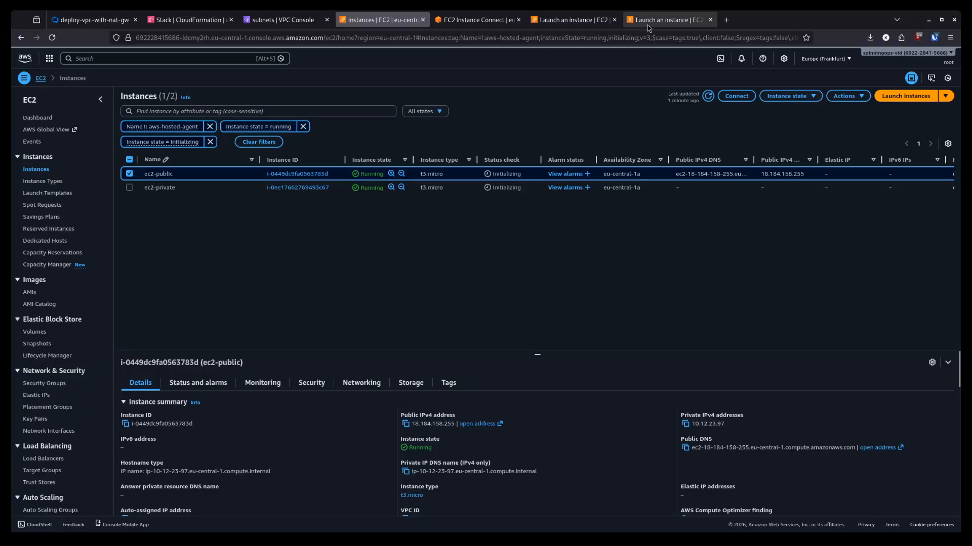
pyautogui.click(477, 20)
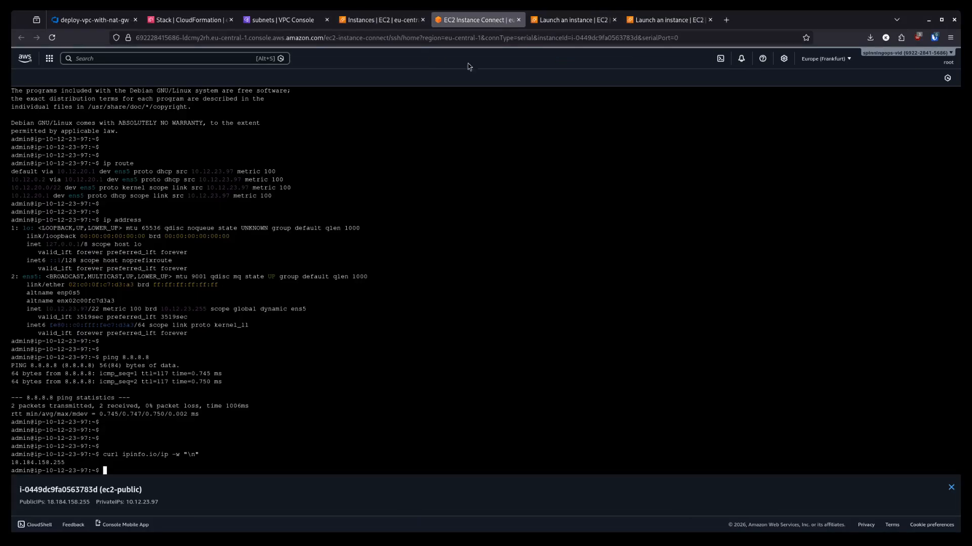
pyautogui.click(518, 20)
pyautogui.click(380, 20)
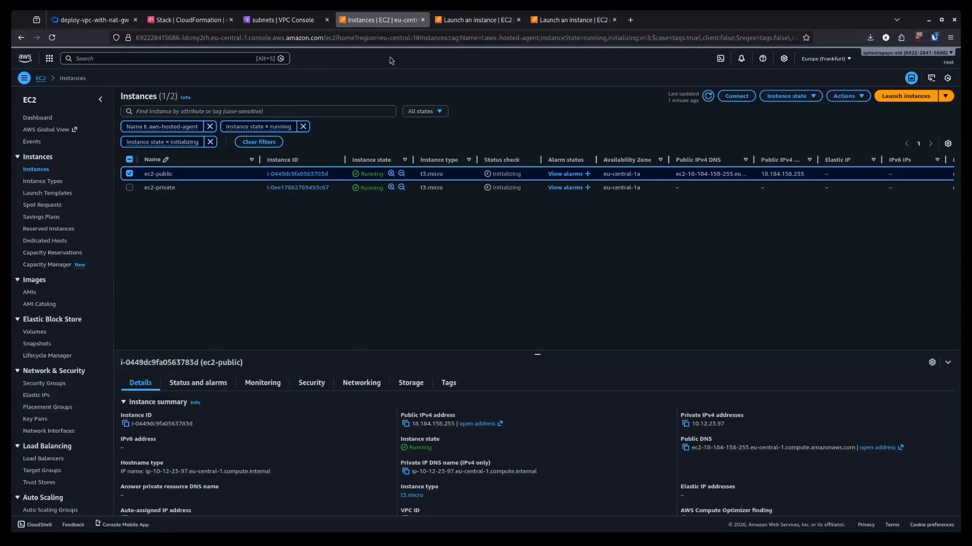
# - Switch the selection to ec2-private and start its EC2 serial console session
pyautogui.click(130, 174)
pyautogui.click(130, 187)
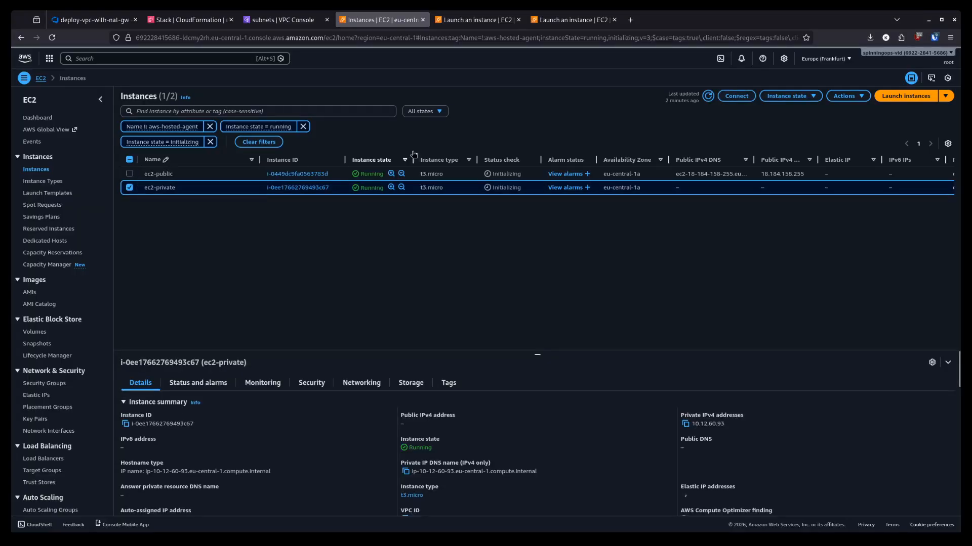
pyautogui.click(737, 99)
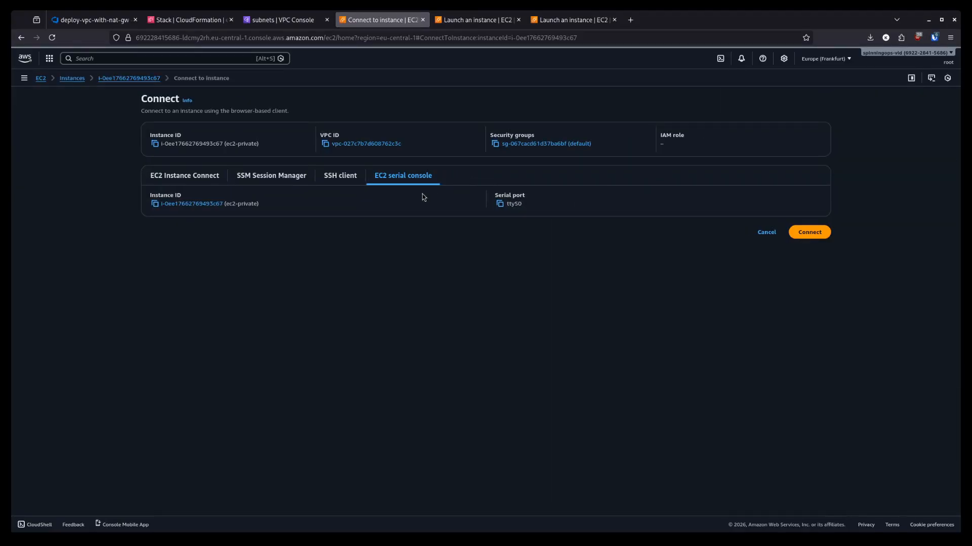
pyautogui.click(786, 233)
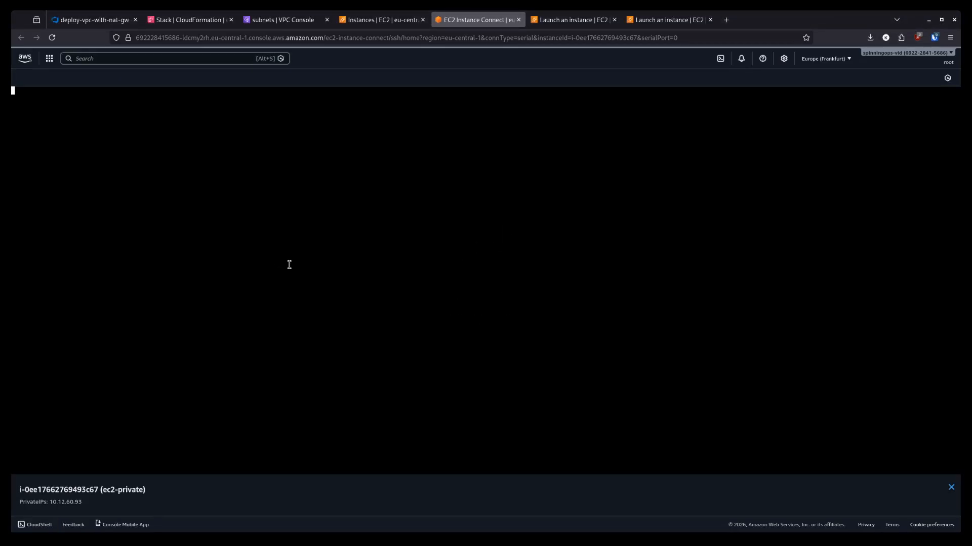
# - Log in as admin and run ip r and ip a to inspect routes and addresses
pyautogui.press('Return')
pyautogui.write('admin')
pyautogui.press('Return')
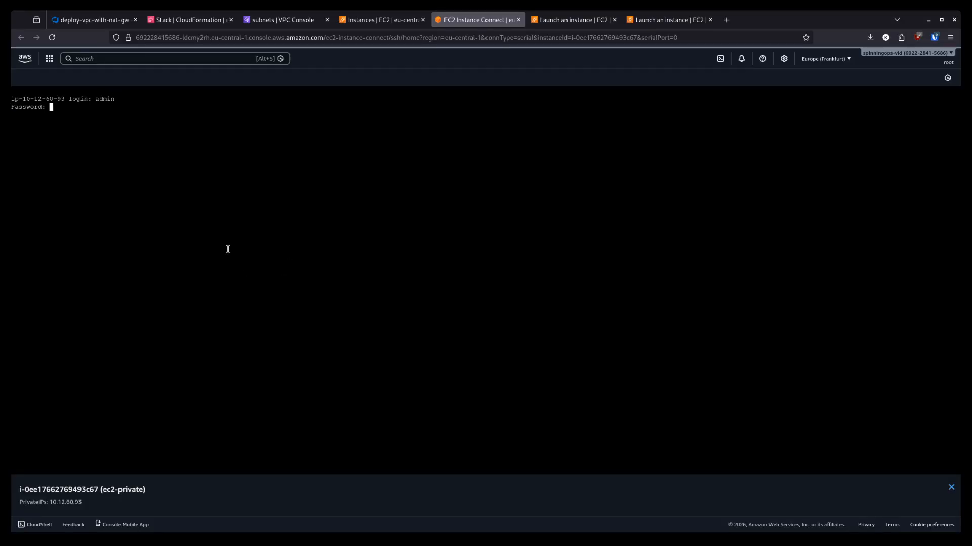
pyautogui.press('Return')
pyautogui.press('Return')
pyautogui.press('Return')
pyautogui.press('Return')
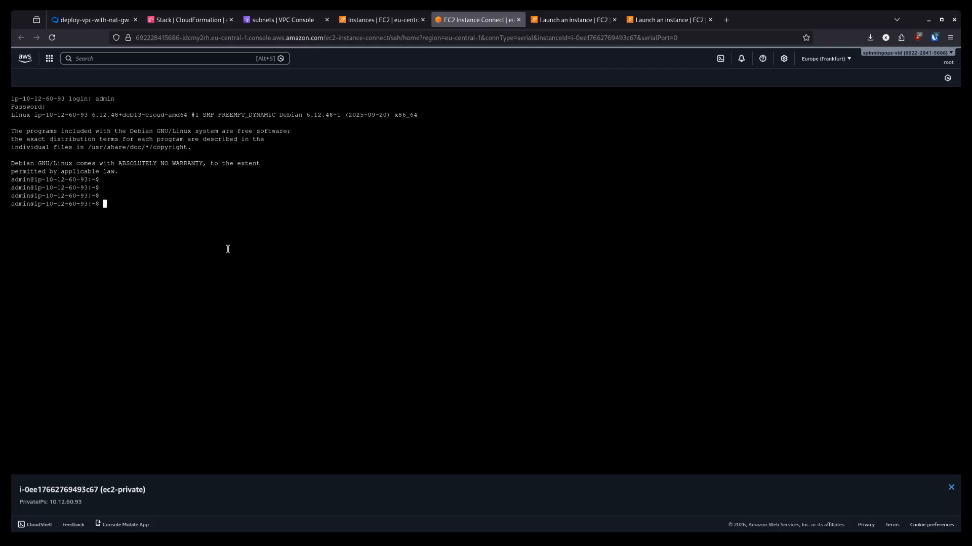
pyautogui.write('ip ')
pyautogui.write('r')
pyautogui.press('Return')
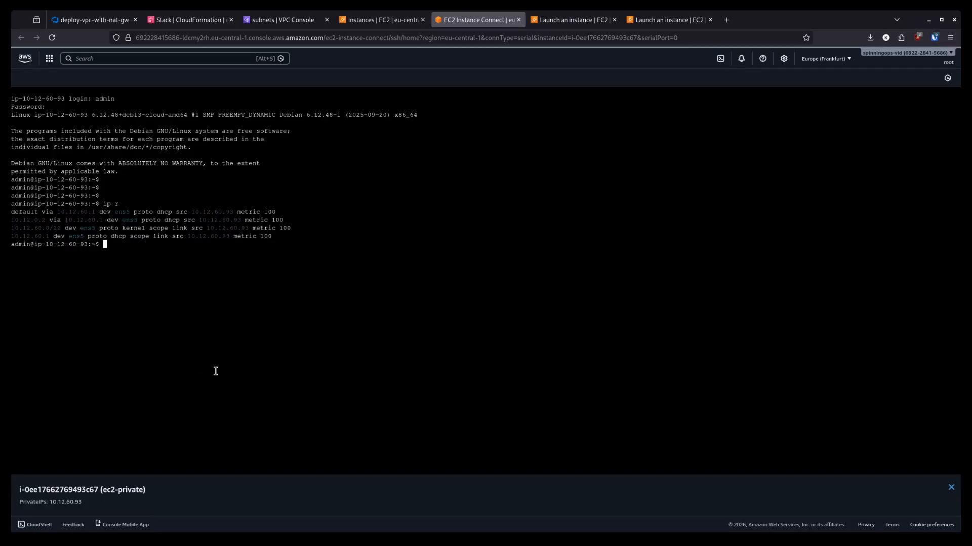
pyautogui.press('Return')
pyautogui.write('ip a')
pyautogui.press('Return')
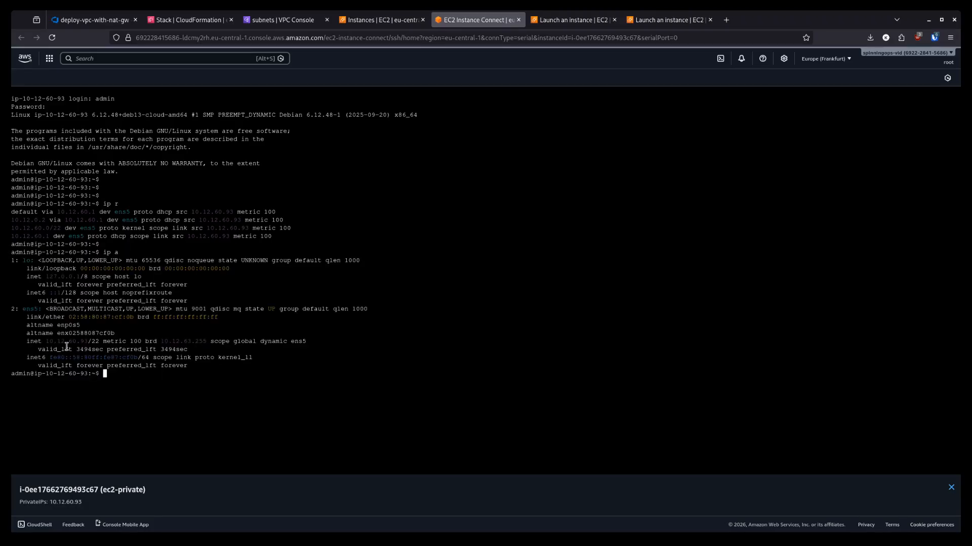
pyautogui.press('Return')
pyautogui.press('Return')
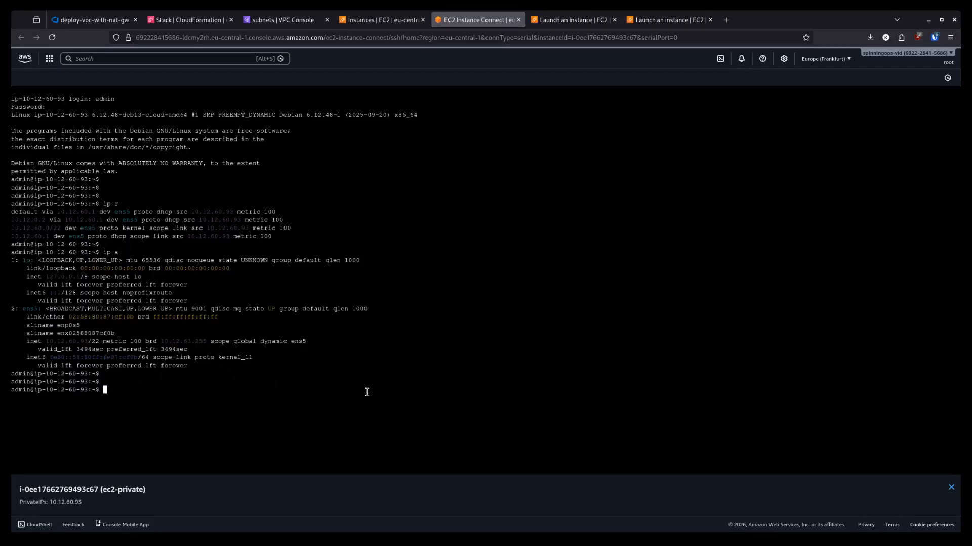
# - Ping 8.8.8.8 and run the pasted public IP lookup, which reports 18.185.155.35
pyautogui.write('ping 8.8.8.8')
pyautogui.press('Return')
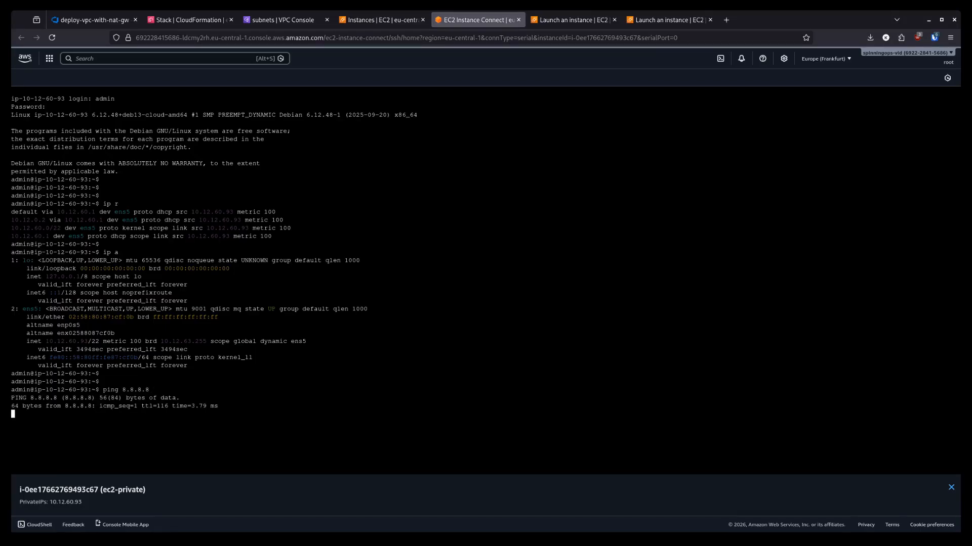
pyautogui.hotkey('ctrl', 'c')
pyautogui.press('Return')
pyautogui.press('Return')
pyautogui.press('Return')
pyautogui.press('Return')
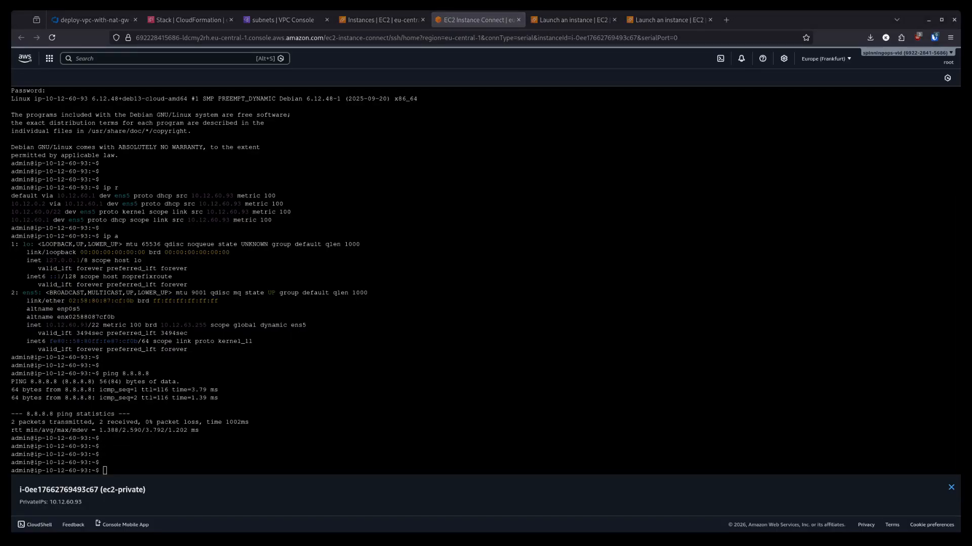
pyautogui.click(433, 311)
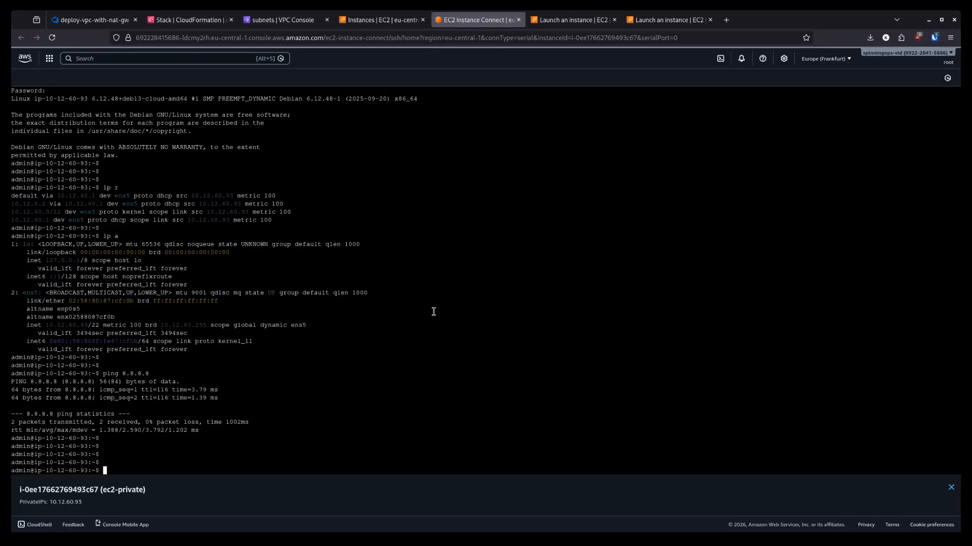
pyautogui.hotkey('ctrl', 'v')
pyautogui.press('Return')
pyautogui.press('Return')
pyautogui.press('Return')
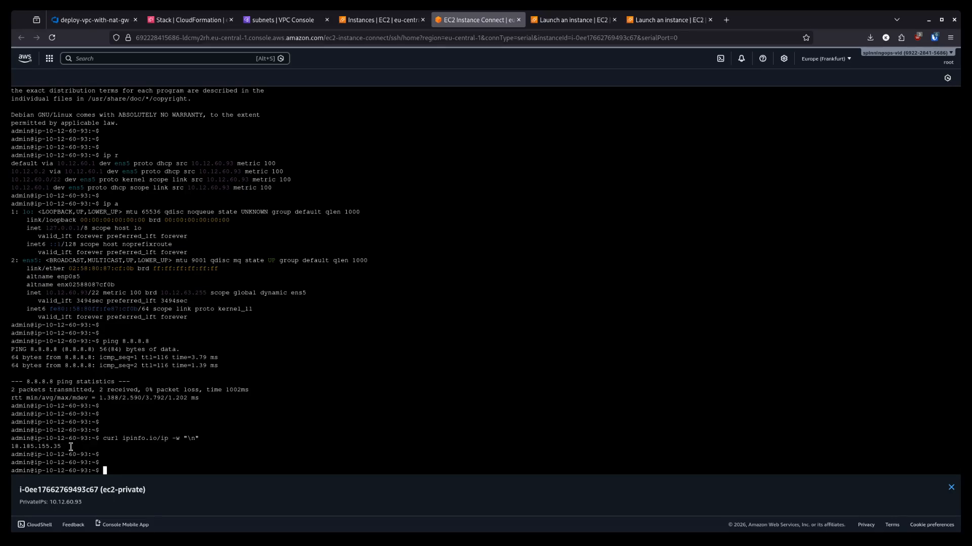
pyautogui.click(279, 20)
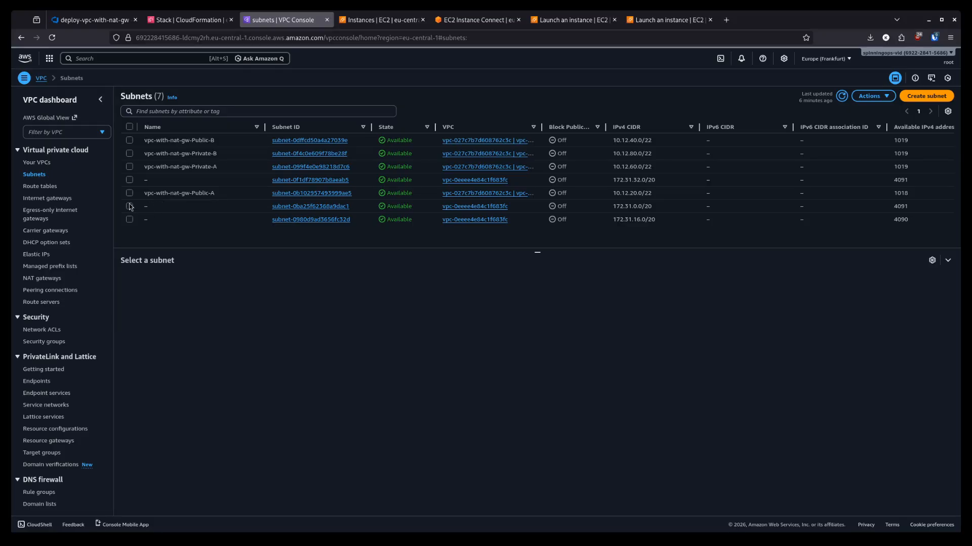
# - Open vpc-with-nat-gw-VPC's resource map and the NAT gateway details showing public IP 18.185.155.35
pyautogui.click(40, 162)
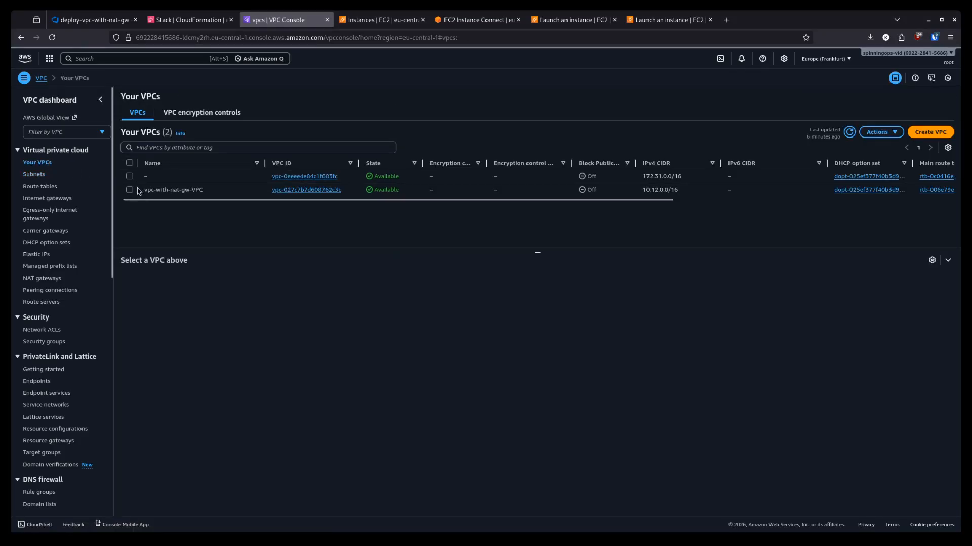
pyautogui.click(139, 190)
pyautogui.click(202, 284)
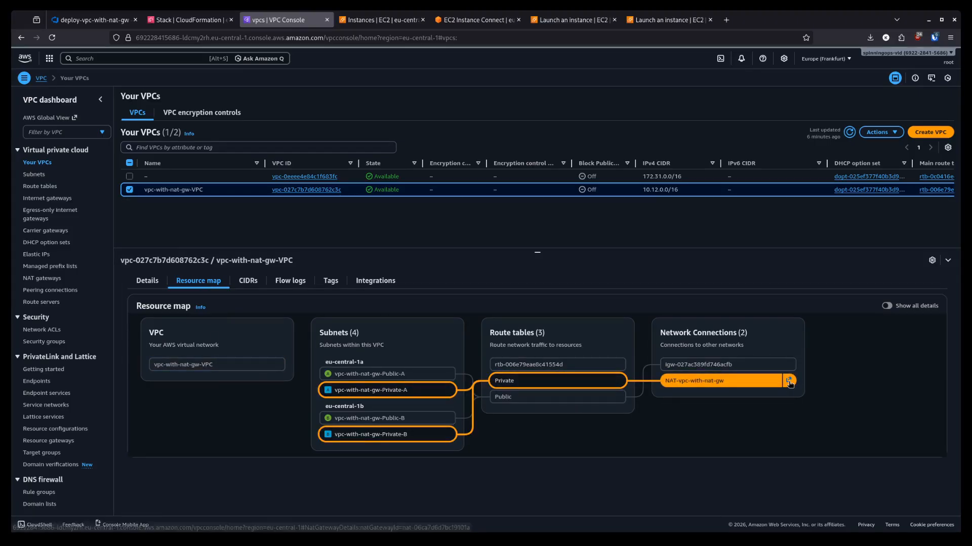
pyautogui.click(789, 382)
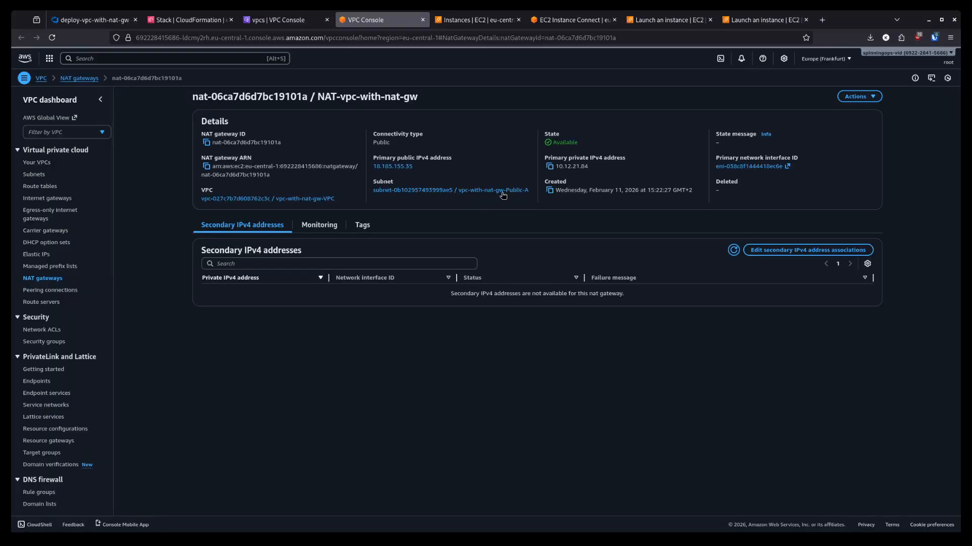
pyautogui.moveTo(414, 167); pyautogui.dragTo(438, 158)
pyautogui.click(452, 373)
pyautogui.click(474, 171)
# - Match the terminal's outgoing IP 18.185.155.35 to the NAT gateway, then deselect ec2-private in Instances
pyautogui.click(564, 20)
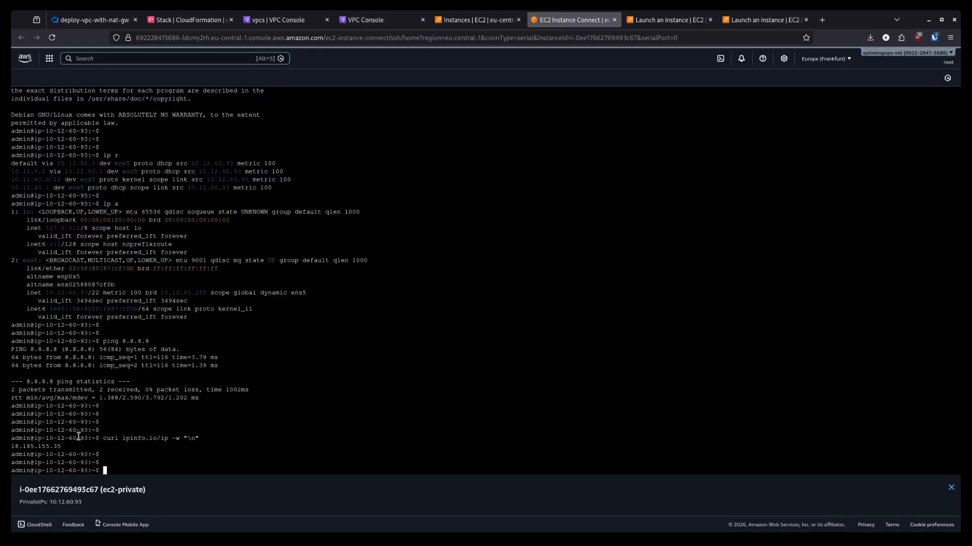
pyautogui.moveTo(72, 446); pyautogui.dragTo(10, 447)
pyautogui.click(258, 436)
pyautogui.click(379, 23)
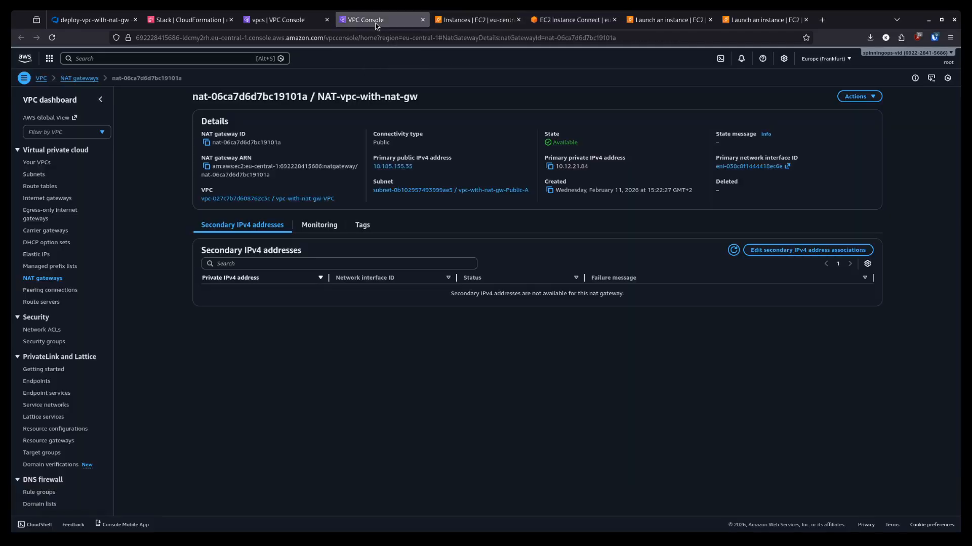
pyautogui.click(308, 24)
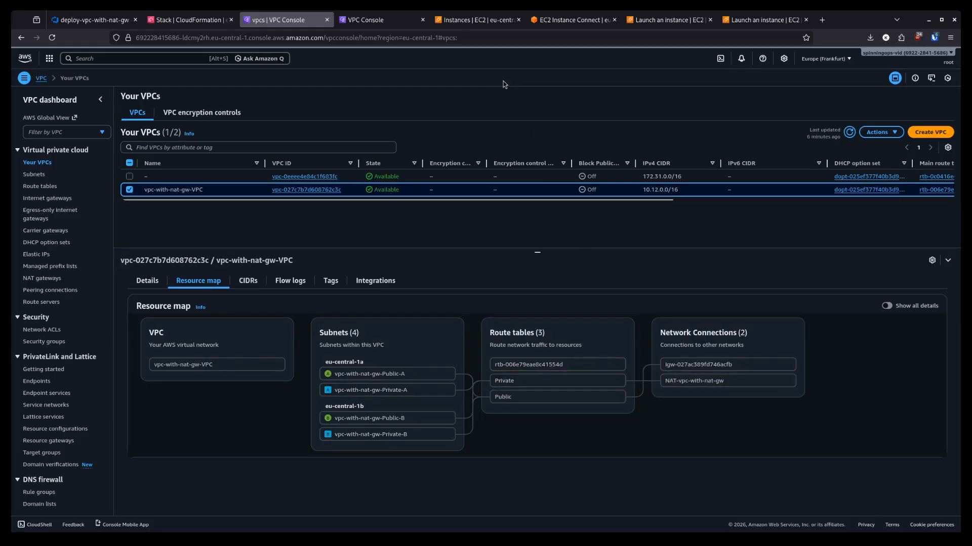
pyautogui.click(552, 20)
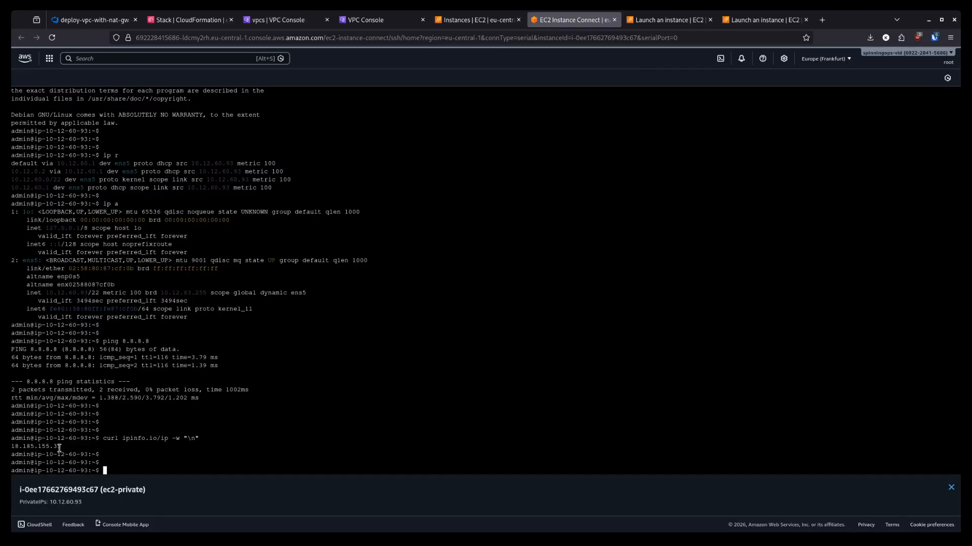
pyautogui.moveTo(61, 447); pyautogui.dragTo(10, 447)
pyautogui.click(327, 413)
pyautogui.click(302, 23)
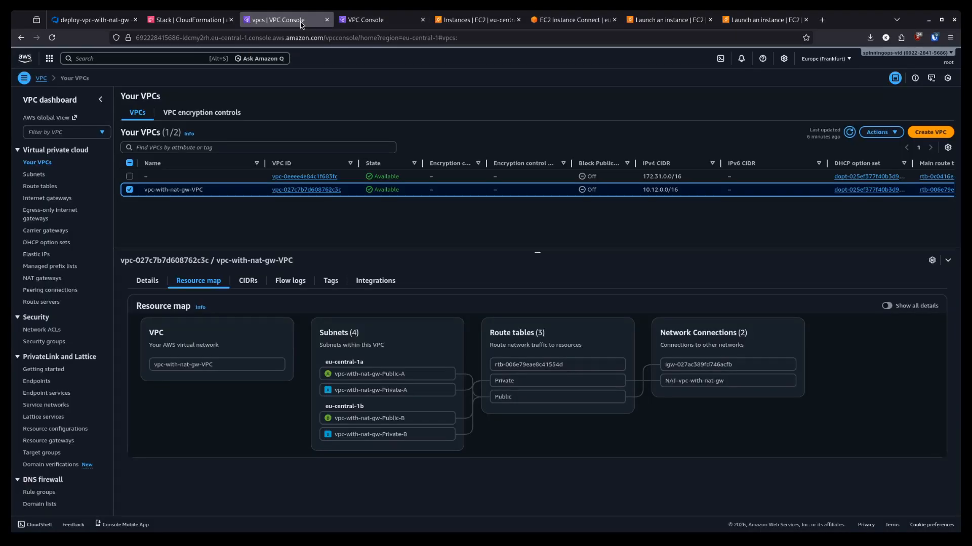
pyautogui.click(485, 20)
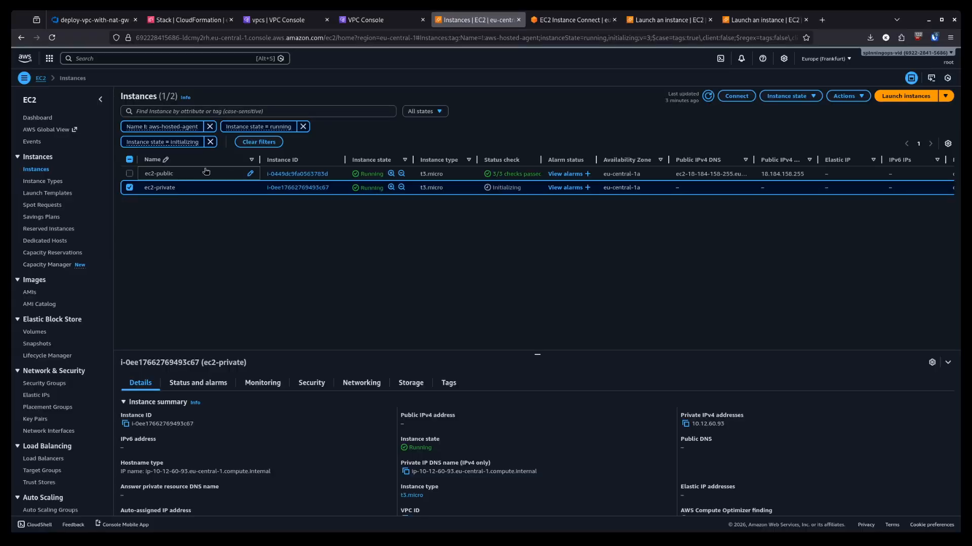
pyautogui.click(129, 188)
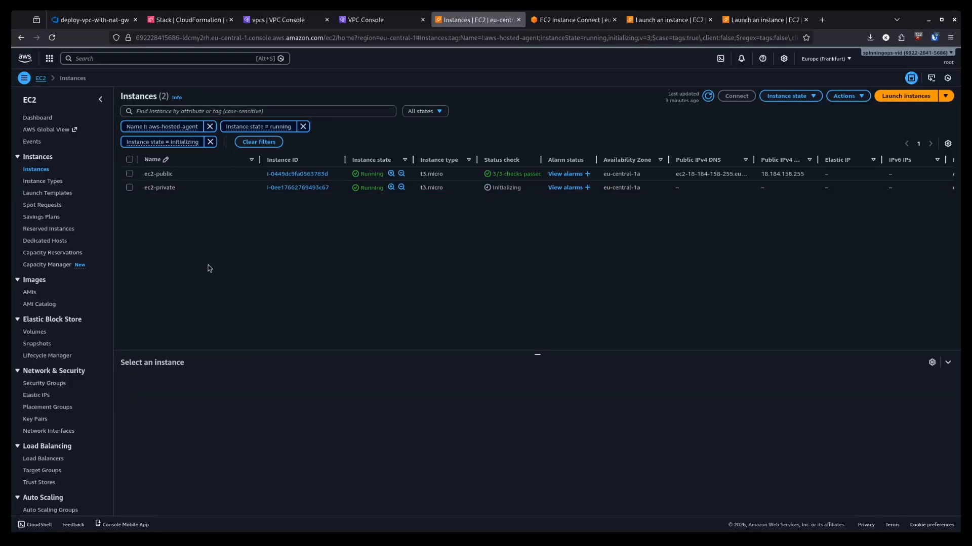